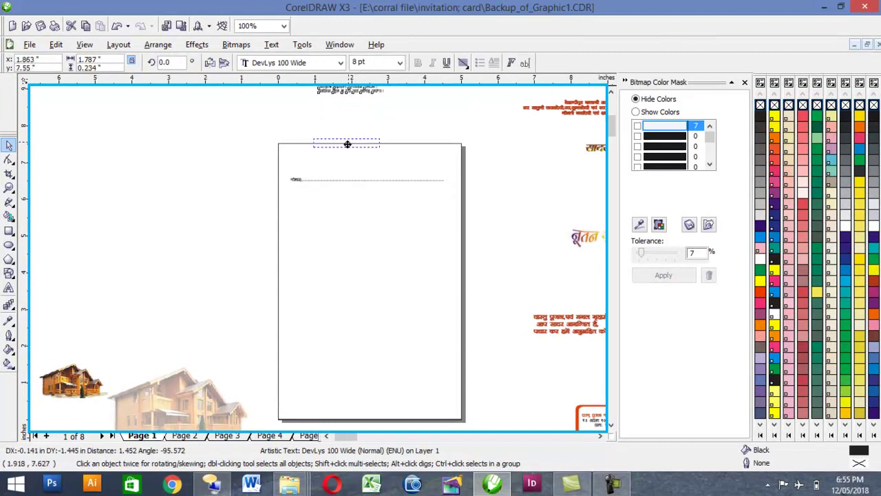
# Position the deity heading line and the two-line verse near the page's top edge, above the dotted name line.
pyautogui.scroll(-1, 336, 150)
pyautogui.click(336, 228)
pyautogui.moveTo(343, 223); pyautogui.dragTo(288, 159)
pyautogui.scroll(2, 344, 285)
pyautogui.scroll(-1, 288, 160)
pyautogui.scroll(-1, 321, 257)
pyautogui.scroll(-1, 519, 241)
pyautogui.moveTo(397, 261); pyautogui.dragTo(473, 272)
pyautogui.scroll(2, 187, 305)
# Create a page-sized frame rectangle of 5 by 7.5 inches and fill it with white.
pyautogui.doubleClick(8, 233)
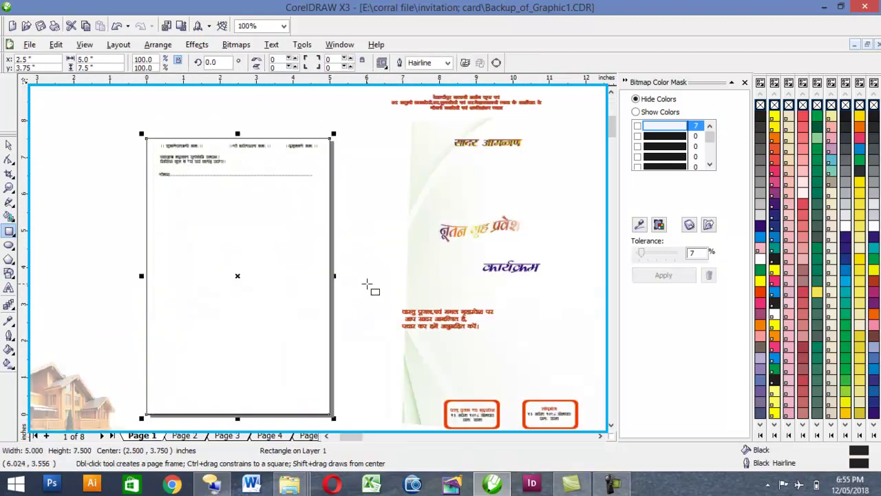
pyautogui.click(430, 267)
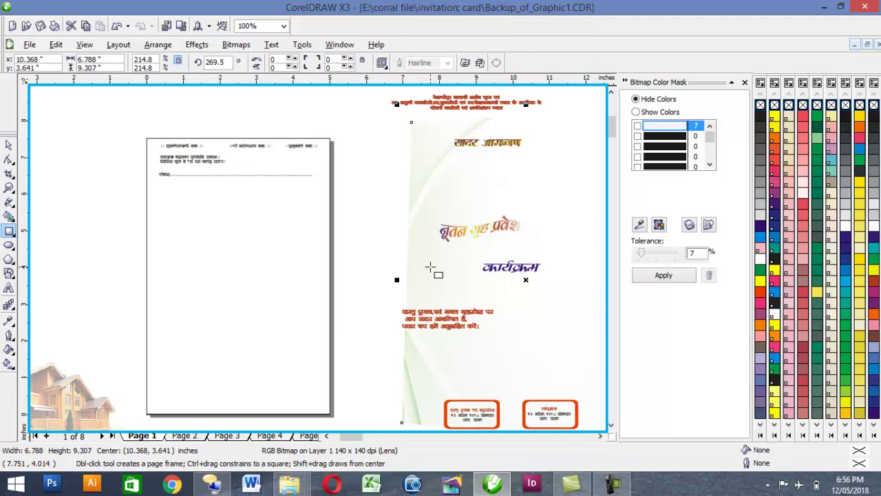
pyautogui.click(9, 145)
pyautogui.click(288, 259)
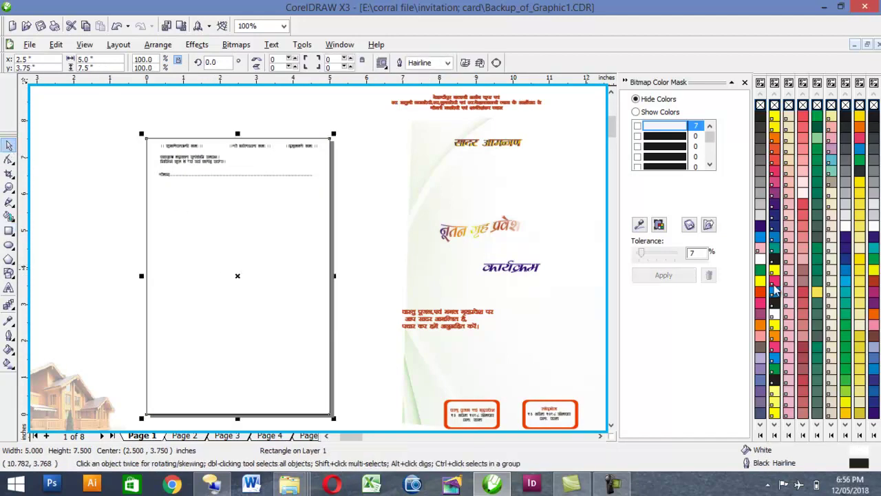
pyautogui.click(759, 215)
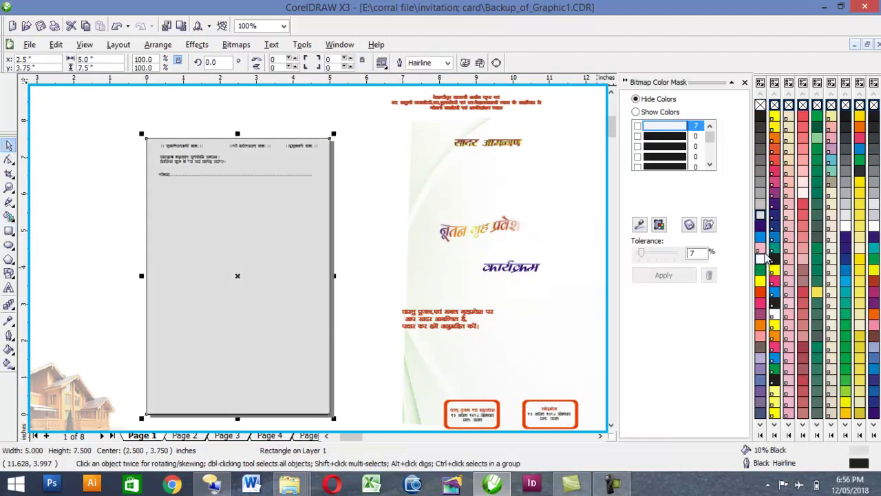
pyautogui.click(760, 260)
# PowerClip the pale green background bitmap inside the page frame rectangle.
pyautogui.click(409, 243)
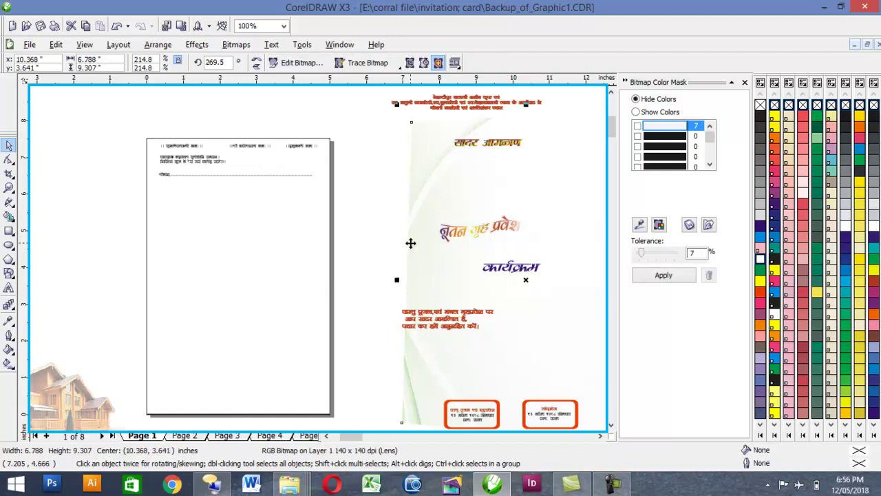
pyautogui.hotkey('alt', 'c')
pyautogui.press('w')
pyautogui.press('p')
pyautogui.click(190, 315)
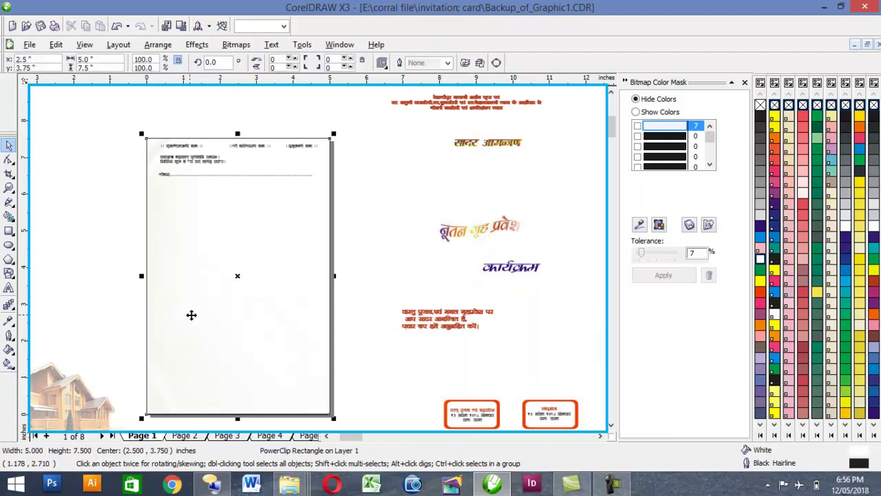
# Nudge the deity headings, verse and dotted name line together 0.1 inch to the left.
pyautogui.scroll(2, 242, 181)
pyautogui.moveTo(171, 133); pyautogui.dragTo(549, 282)
pyautogui.press('Left')
pyautogui.click(394, 135)
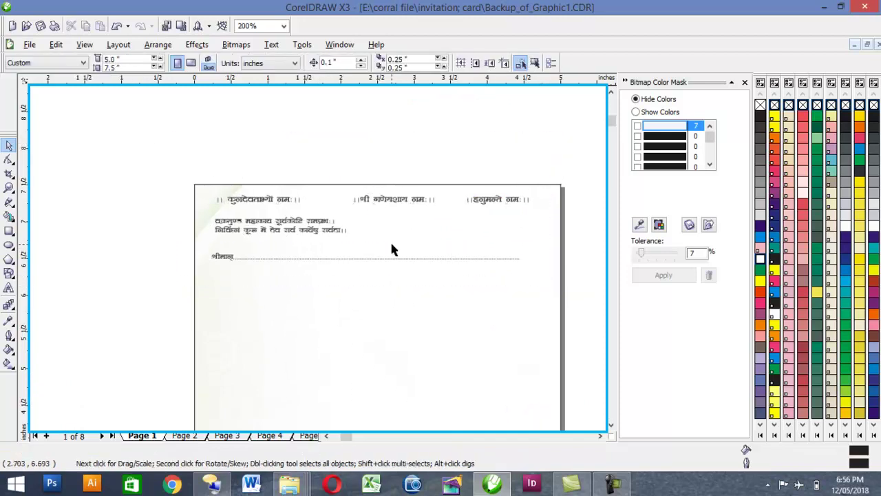
# Move the red three-line blessing text onto the page, just below the dotted name line.
pyautogui.scroll(-2, 391, 250)
pyautogui.click(540, 195)
pyautogui.moveTo(537, 192); pyautogui.dragTo(313, 283)
pyautogui.scroll(2, 312, 282)
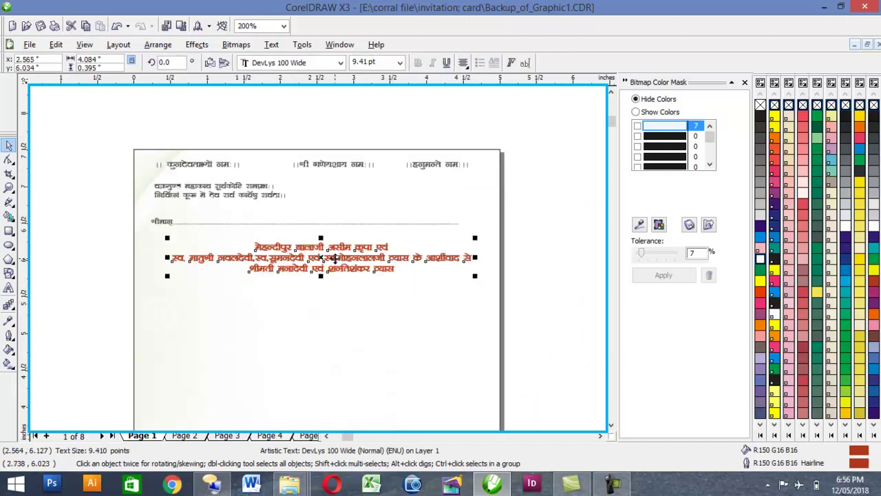
# Try an orange fill and outline on the three-line blessing text, and undo both colour changes.
pyautogui.click(758, 327)
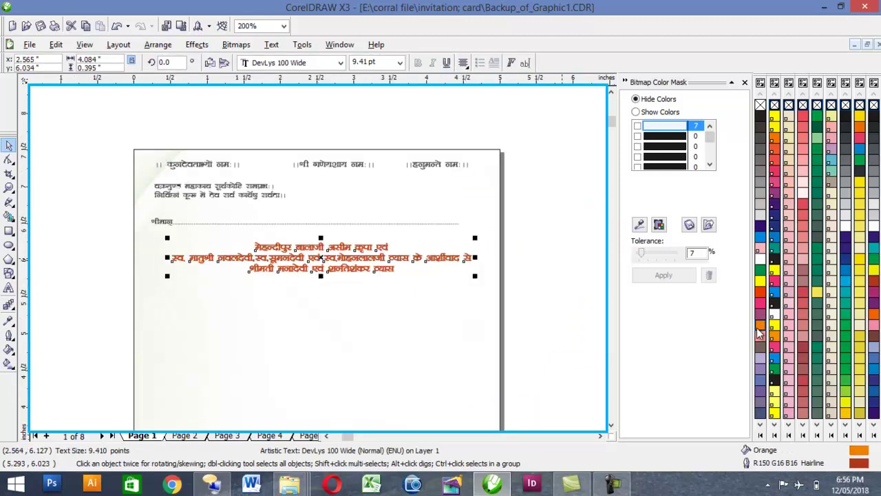
pyautogui.rightClick(758, 329)
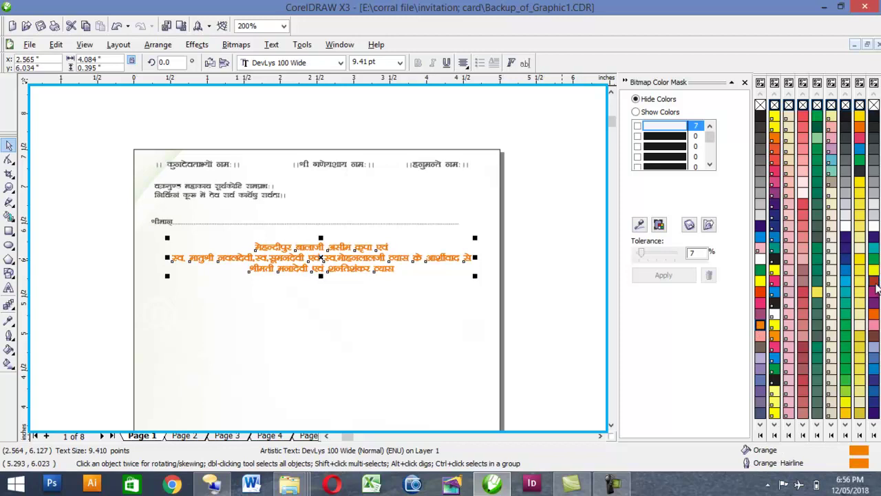
pyautogui.hotkey('ctrl', 'z')
pyautogui.hotkey('ctrl', 'z')
# Move the सादर आमन्त्रण title artwork to the empty area just outside the page's upper right edge.
pyautogui.scroll(-1, 406, 317)
pyautogui.click(483, 313)
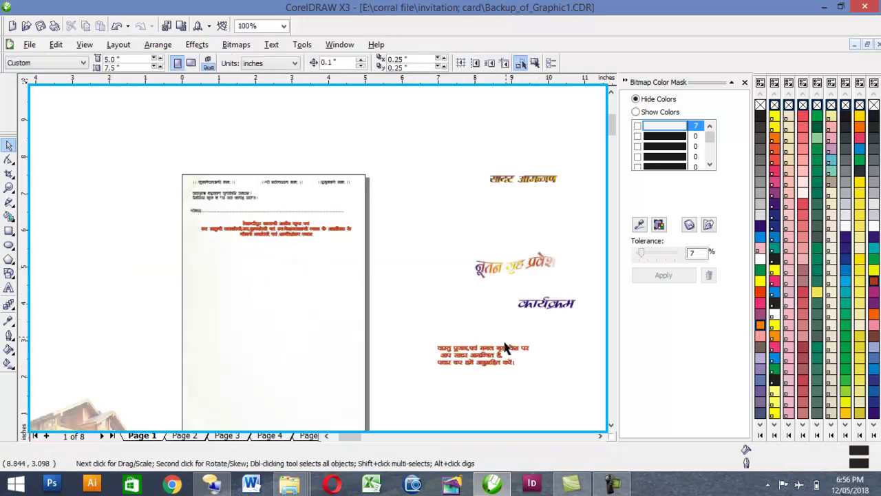
pyautogui.moveTo(526, 184); pyautogui.dragTo(328, 199)
pyautogui.scroll(2, 328, 199)
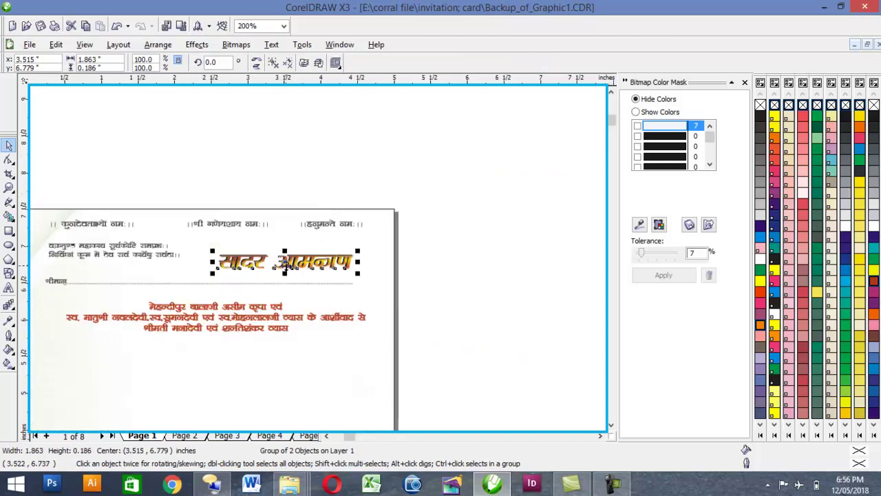
pyautogui.moveTo(283, 263); pyautogui.dragTo(516, 251)
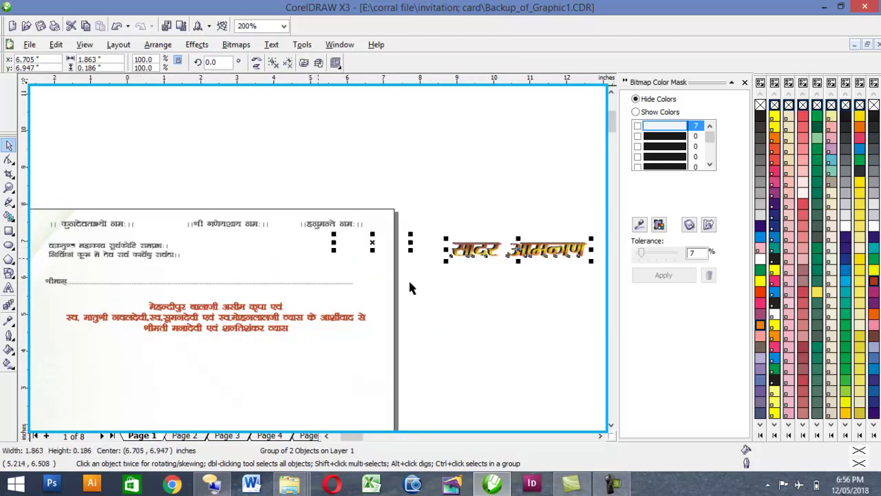
# Start a new artistic text below the सादर आमन्त्रण title and enter its first word, सादर.
pyautogui.scroll(-2, 317, 255)
pyautogui.scroll(2, 317, 255)
pyautogui.scroll(-2, 370, 252)
pyautogui.scroll(3, 318, 255)
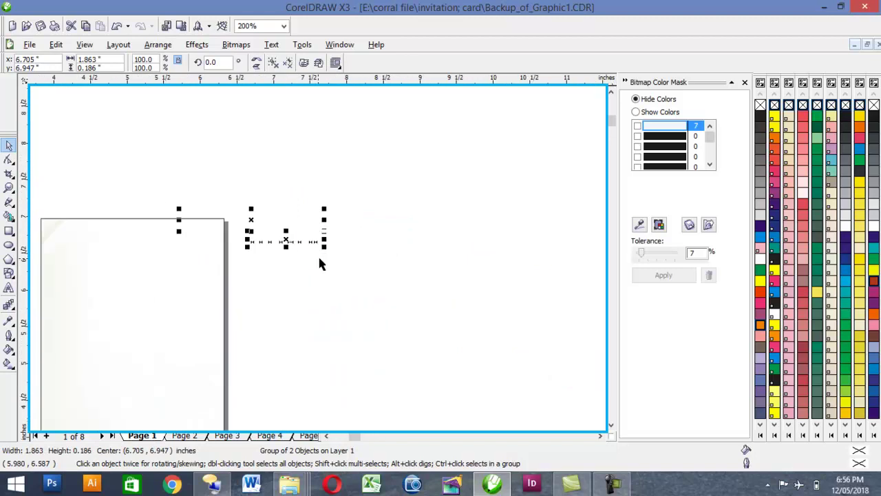
pyautogui.click(9, 288)
pyautogui.click(158, 266)
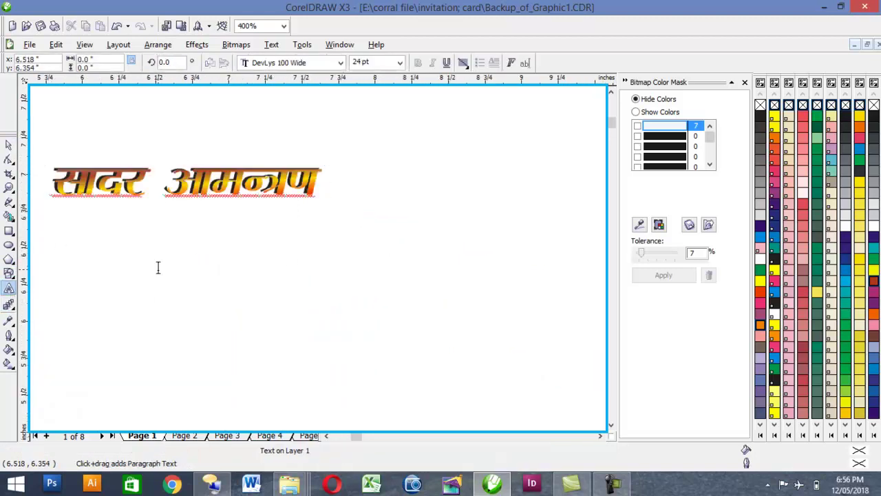
pyautogui.write('lk')
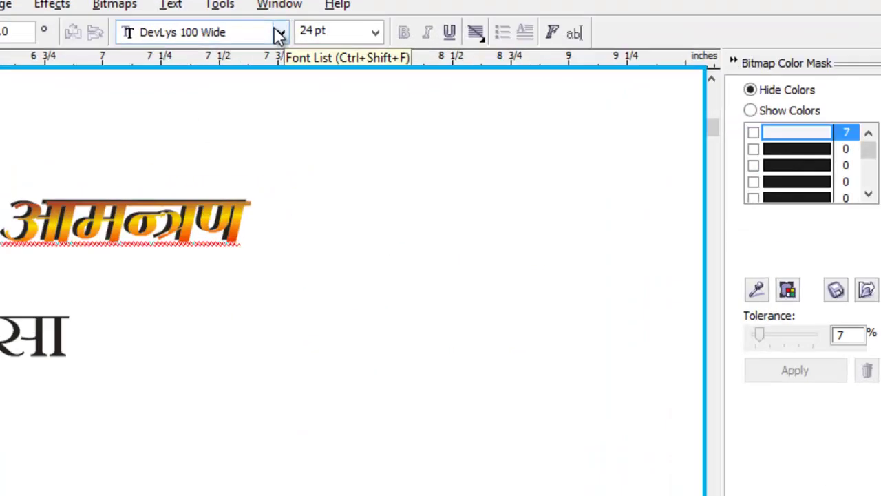
pyautogui.write('u')
pyautogui.press('BackSpace')
pyautogui.press('BackSpace')
pyautogui.write('j b')
pyautogui.press('BackSpace')
# Enter आत as the start of the text's second word, correcting the mistyped characters.
pyautogui.write('vkrzu')
pyautogui.press('BackSpace')
pyautogui.press('BackSpace')
pyautogui.write('z')
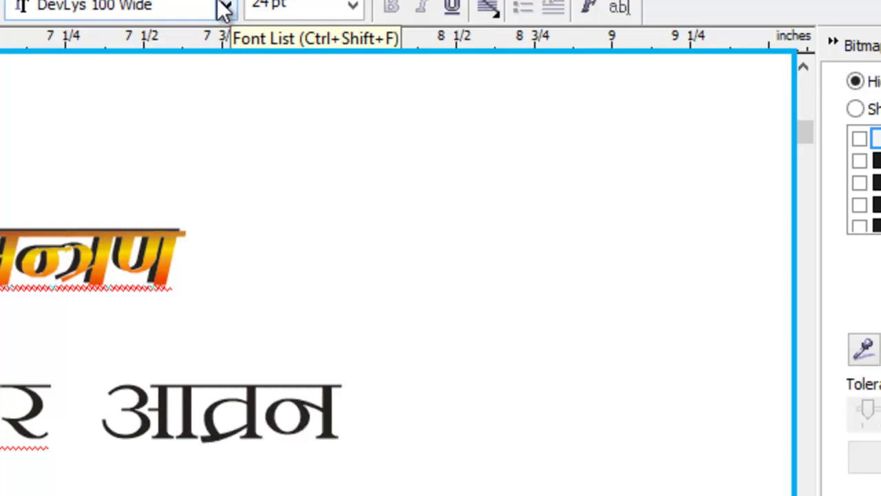
pyautogui.press('BackSpace')
pyautogui.write('zu')
pyautogui.press('BackSpace')
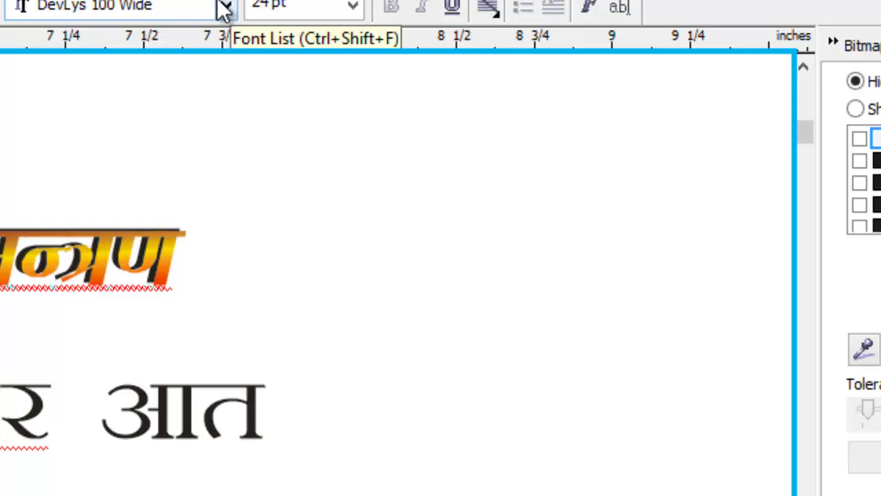
pyautogui.hotkey('ctrl', 'u')
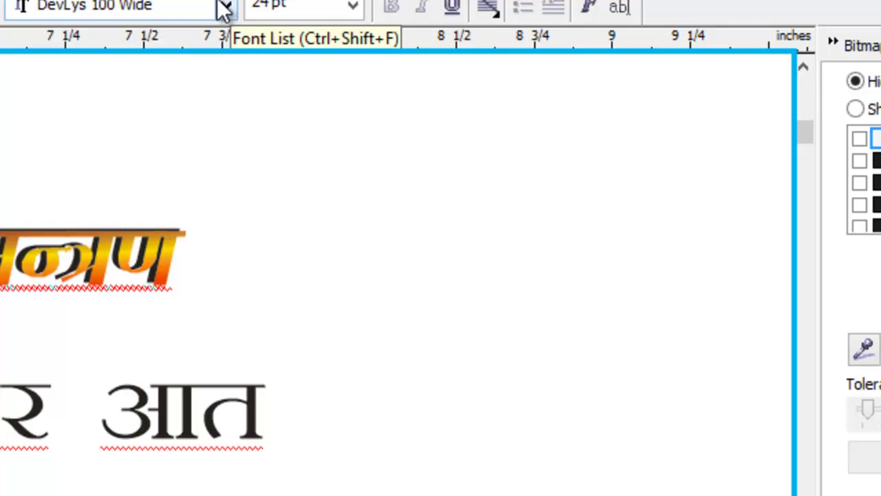
# Complete the second word of the new text so that it reads आतन्त्रण.
pyautogui.click(88, 360)
pyautogui.press('End')
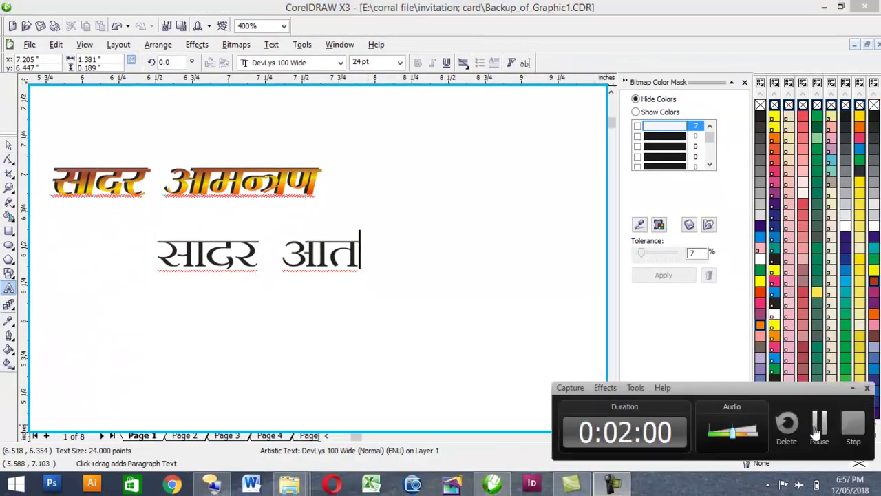
pyautogui.write('u')
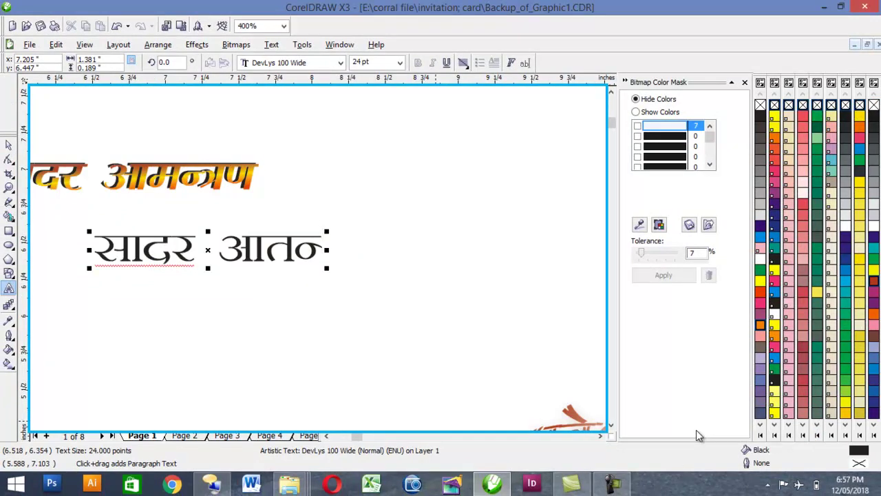
pyautogui.write('=.kl')
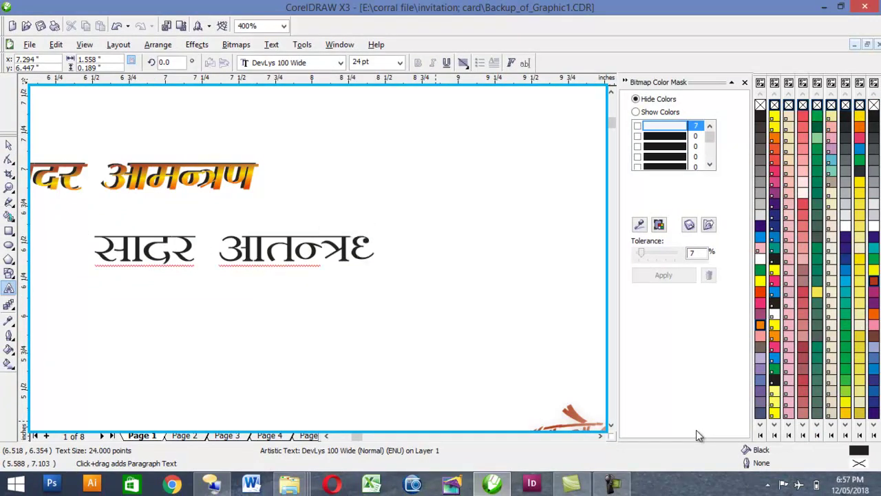
pyautogui.press('BackSpace')
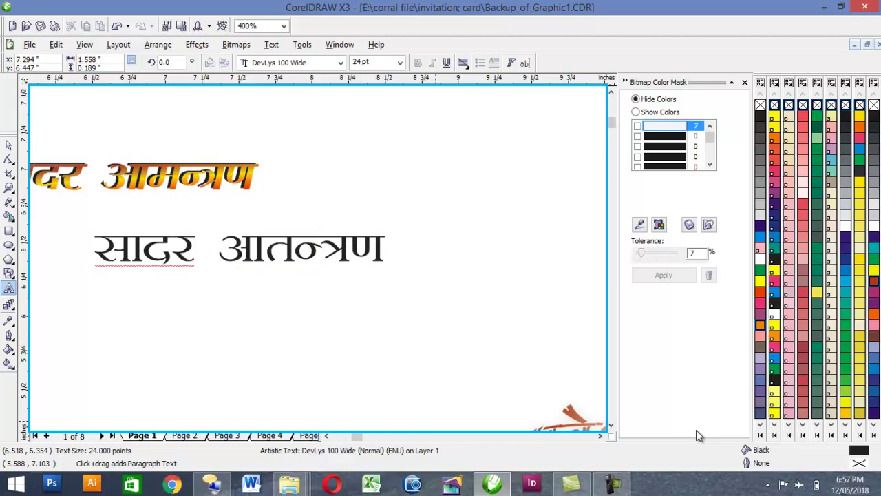
# Stretch the new title text vertically to a height of about 0.23 inches.
pyautogui.click(8, 146)
pyautogui.click(8, 146)
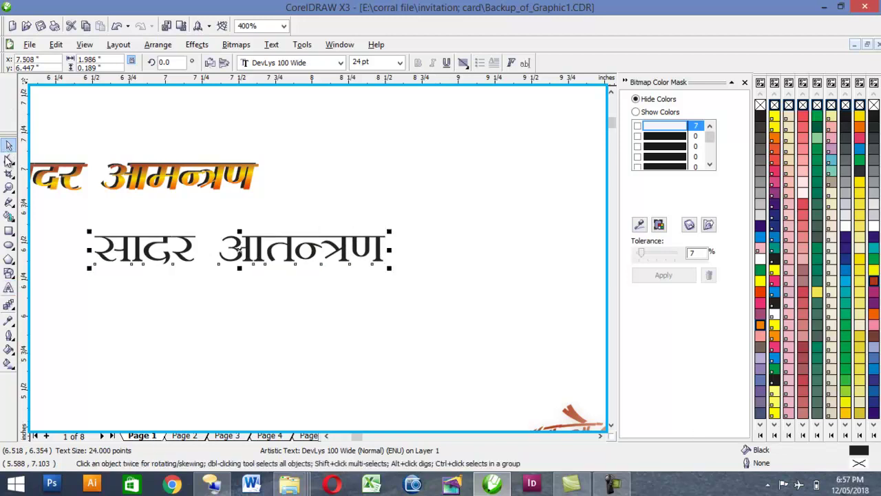
pyautogui.moveTo(239, 268); pyautogui.dragTo(239, 274)
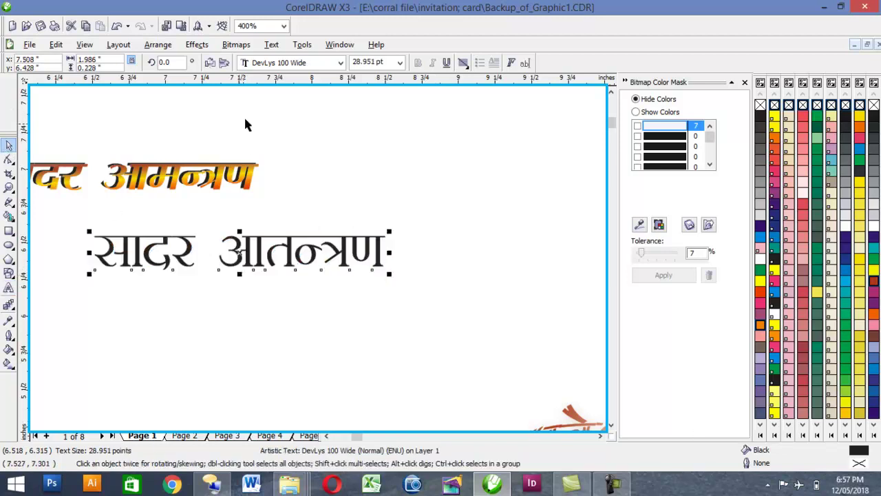
# Set the title text's font to DevLys 180 and enlarge it proportionally to about 34.5 pt.
pyautogui.click(332, 63)
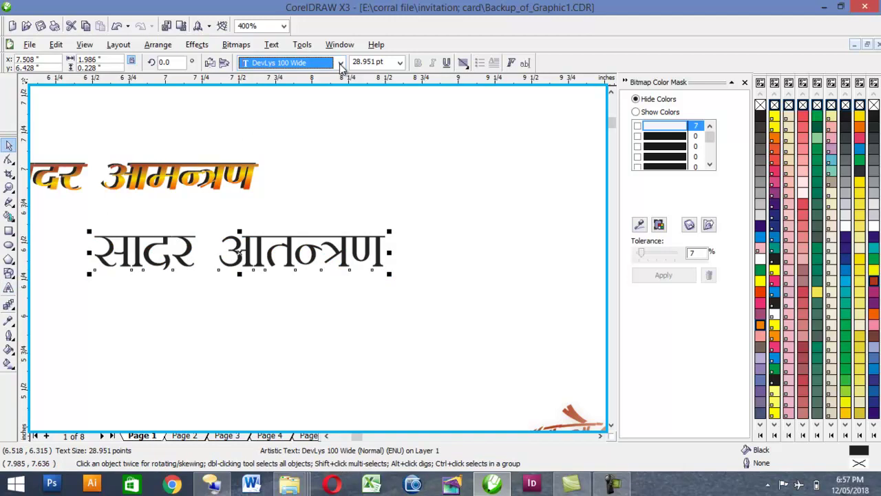
pyautogui.click(340, 63)
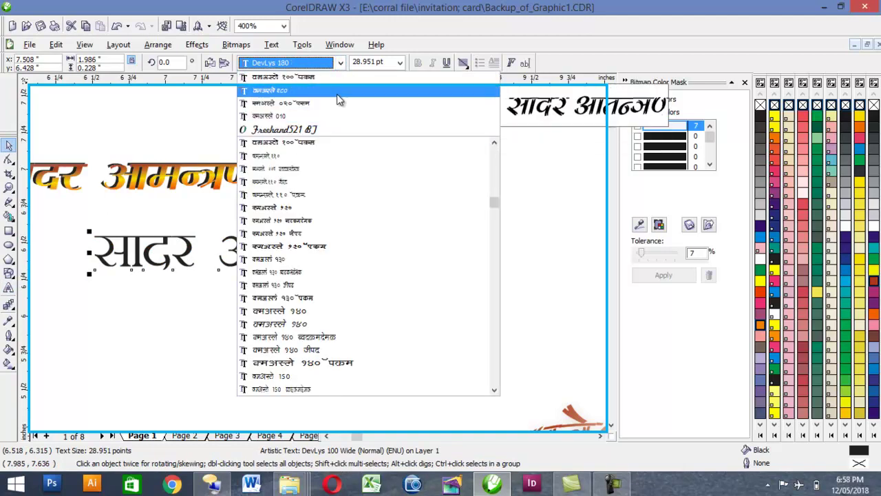
pyautogui.click(339, 88)
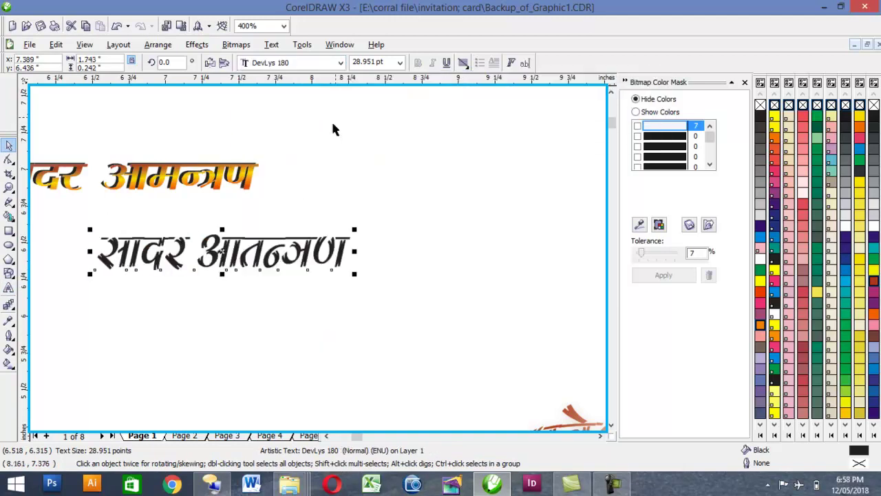
pyautogui.moveTo(356, 276); pyautogui.dragTo(405, 297)
# Give the title text a black hairline outline and a diagonal linear fountain fill with an orange end at the lower left.
pyautogui.rightClick(760, 117)
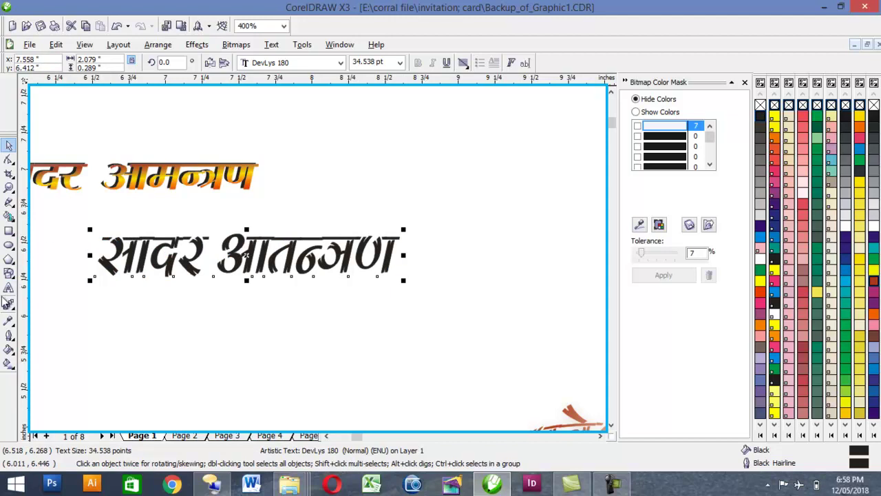
pyautogui.click(8, 366)
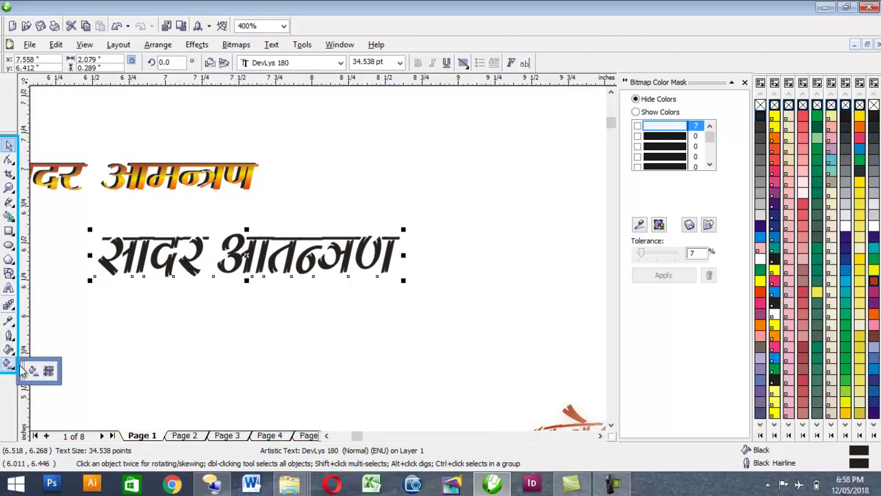
pyautogui.click(32, 370)
pyautogui.moveTo(438, 181); pyautogui.dragTo(136, 291)
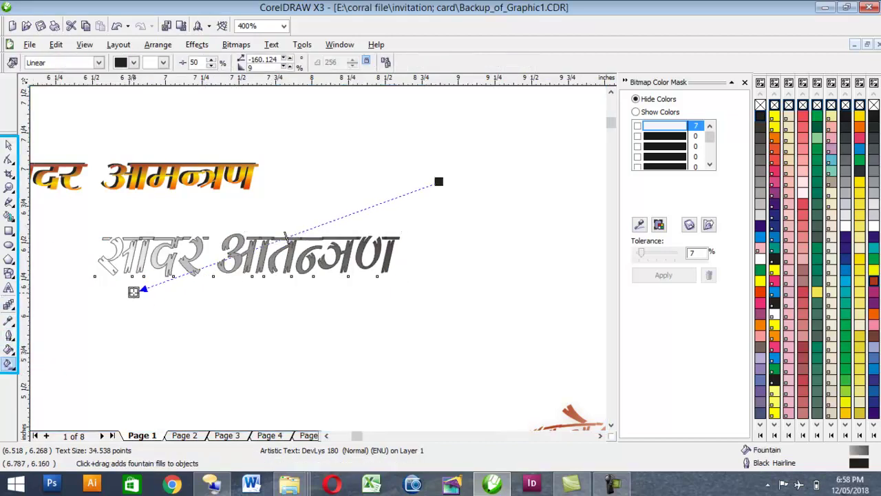
pyautogui.click(761, 331)
# Add a yellow midpoint to the title's fountain fill and colour its remaining black end orange.
pyautogui.doubleClick(276, 240)
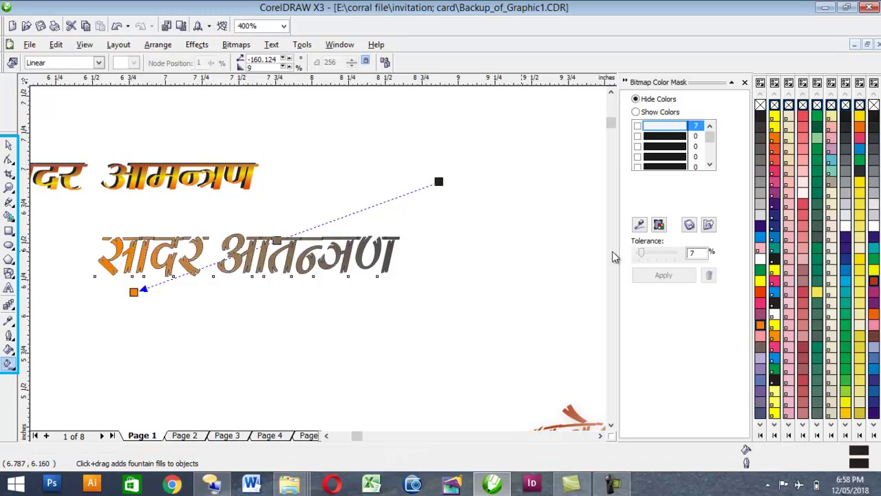
pyautogui.click(765, 300)
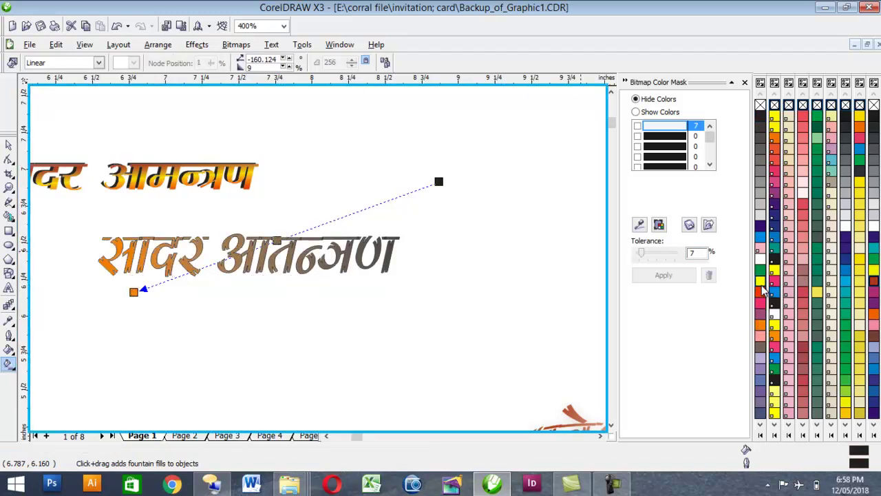
pyautogui.click(277, 240)
pyautogui.click(759, 283)
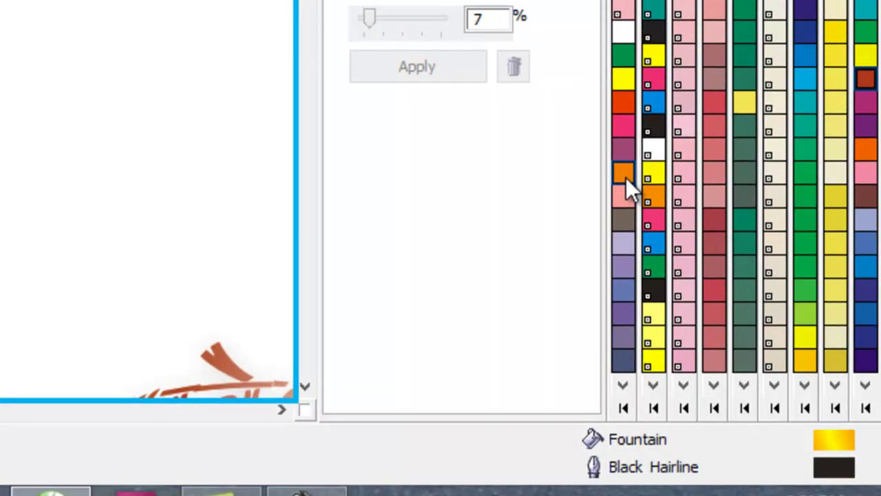
pyautogui.click(626, 177)
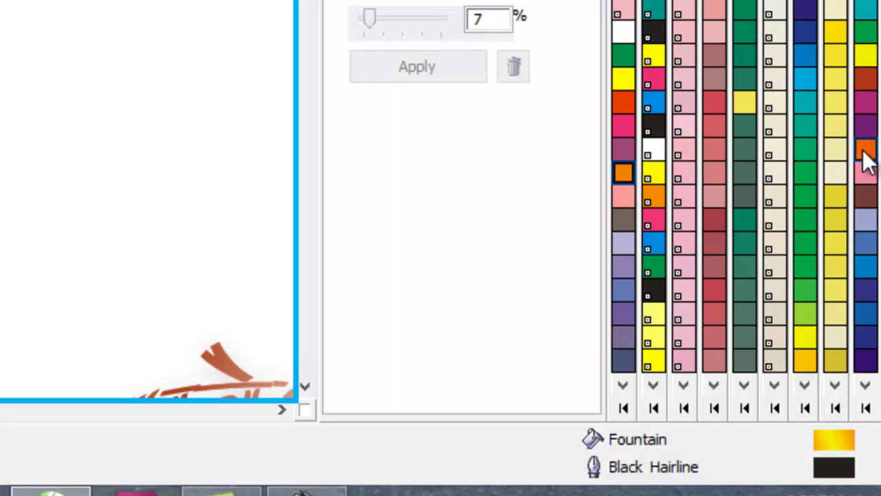
# Recolour the upper-right end of the title's fountain fill dark red and realign the gradient vertically across the text.
pyautogui.click(625, 178)
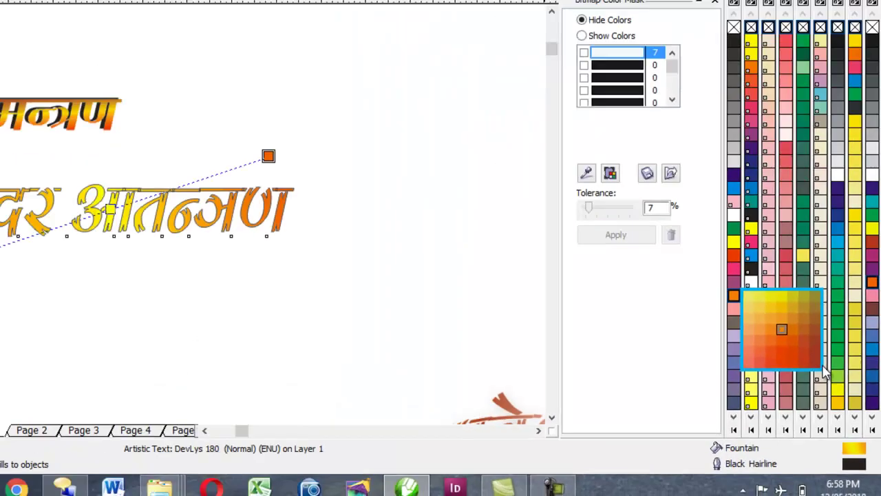
pyautogui.moveTo(379, 211); pyautogui.dragTo(262, 210)
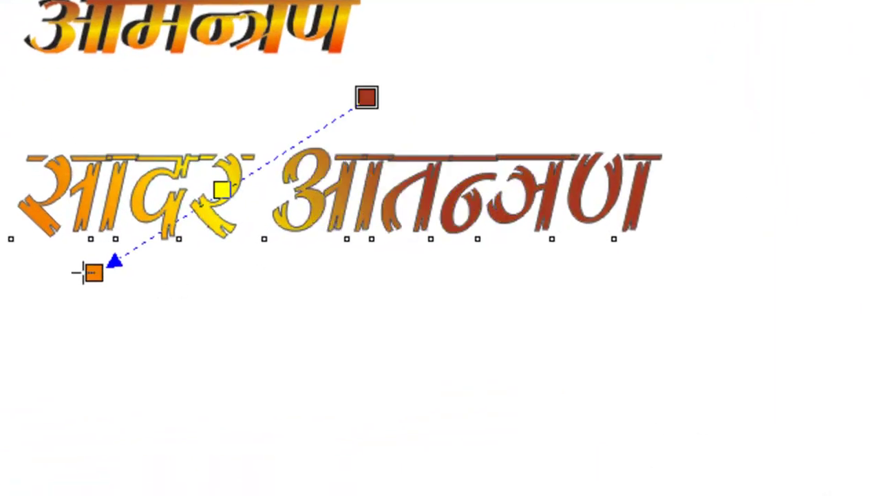
pyautogui.moveTo(92, 272); pyautogui.dragTo(358, 246)
pyautogui.moveTo(366, 97); pyautogui.dragTo(363, 146)
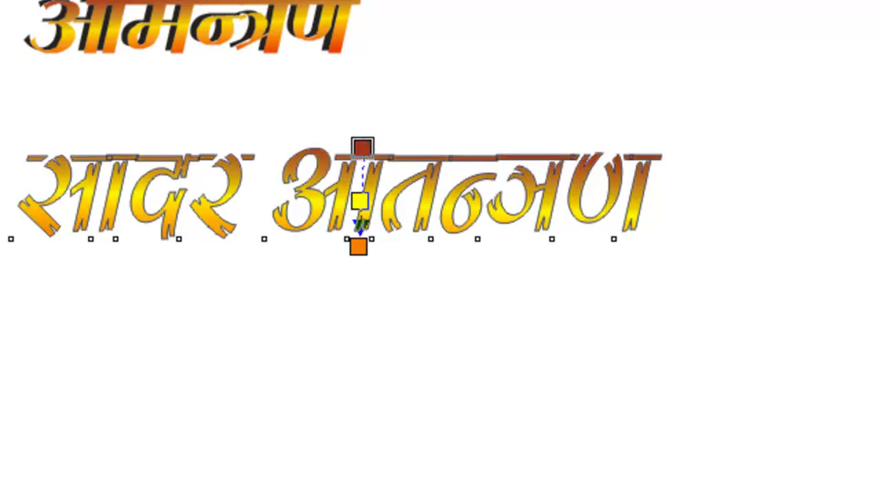
# Remove the black hairline outline from the gradient-filled title text.
pyautogui.click(9, 145)
pyautogui.rightClick(760, 104)
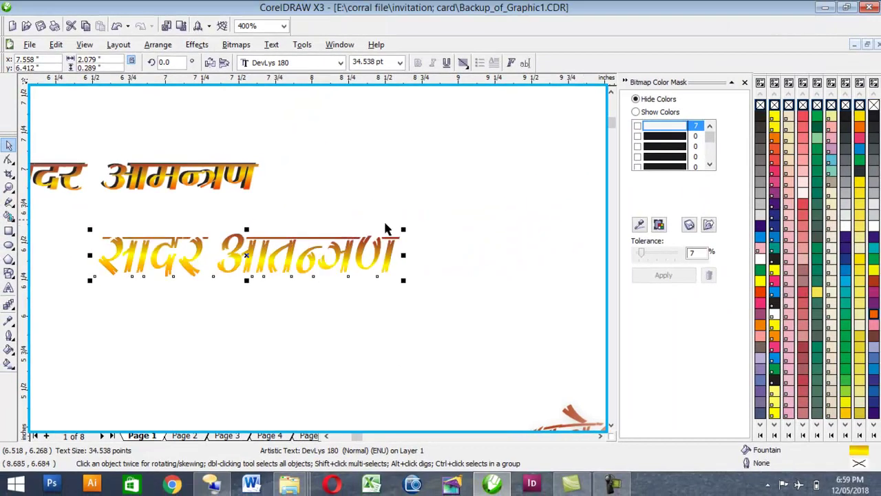
pyautogui.scroll(-1, 233, 254)
pyautogui.scroll(1, 316, 265)
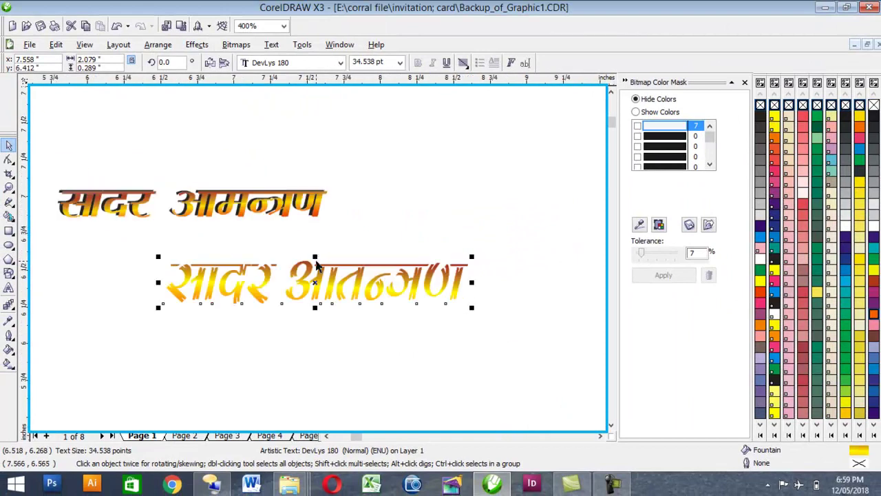
# Place a copy of the title slightly lower and to the right, and fill the original behind it blue.
pyautogui.rightClick(325, 308)
pyautogui.moveTo(313, 284); pyautogui.dragTo(337, 290)
pyautogui.click(321, 278)
pyautogui.click(759, 227)
# Shift the gradient title copy slightly up and left of the blue text, centred at about 7.54, 6.42 inches, for a shadow effect.
pyautogui.scroll(4, 191, 298)
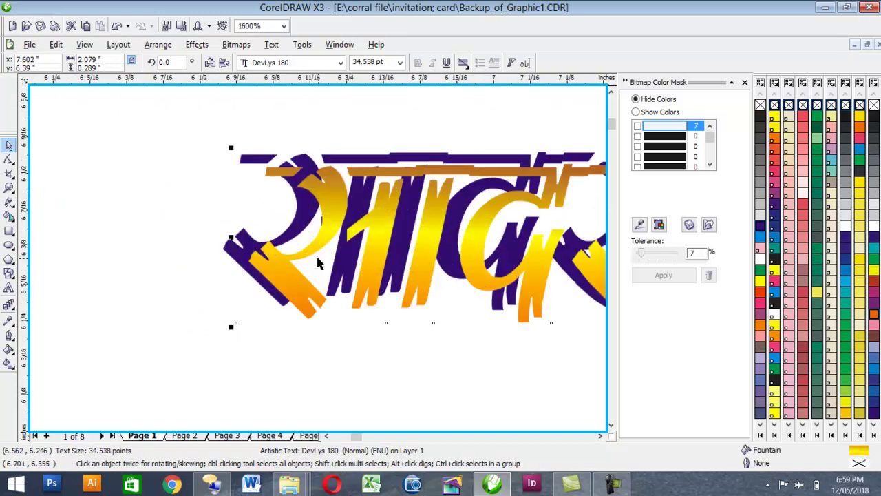
pyautogui.moveTo(300, 215)
pyautogui.mouseDown()
pyautogui.moveTo(307, 218)
pyautogui.moveTo(296, 217)
pyautogui.mouseUp()
pyautogui.scroll(-2, 324, 265)
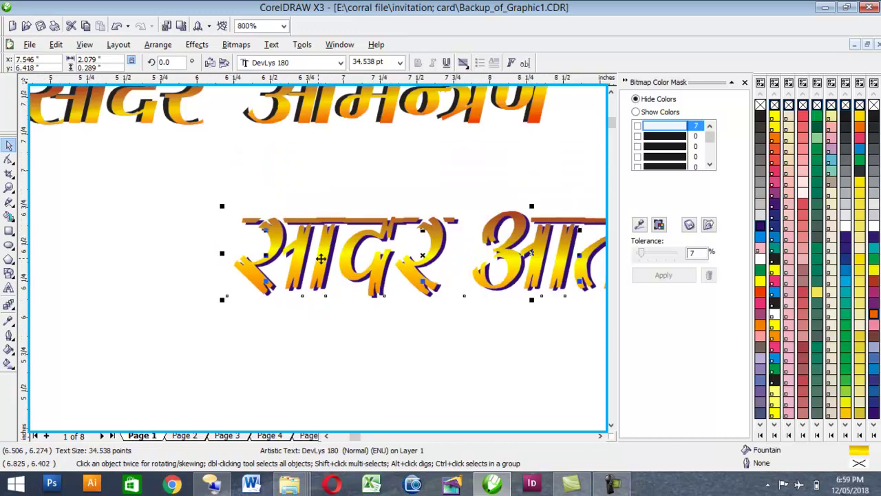
pyautogui.scroll(2, 301, 254)
pyautogui.moveTo(309, 257); pyautogui.dragTo(304, 257)
pyautogui.scroll(1, 315, 265)
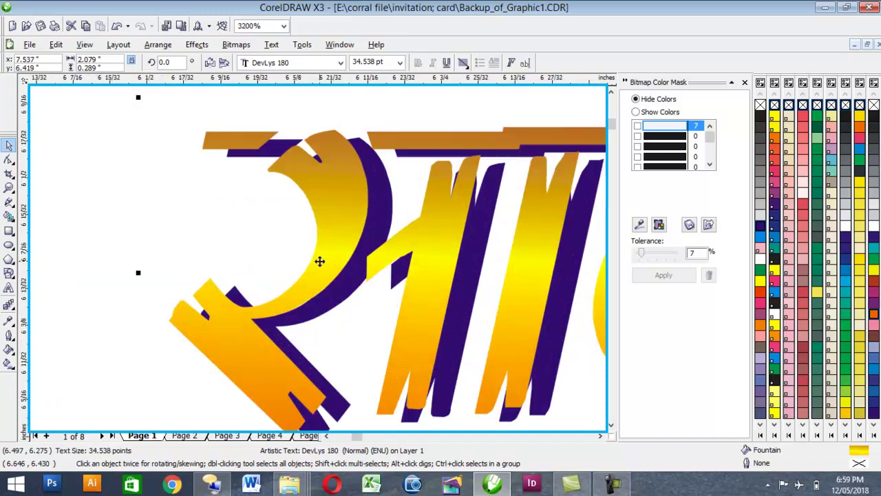
pyautogui.scroll(-3, 321, 260)
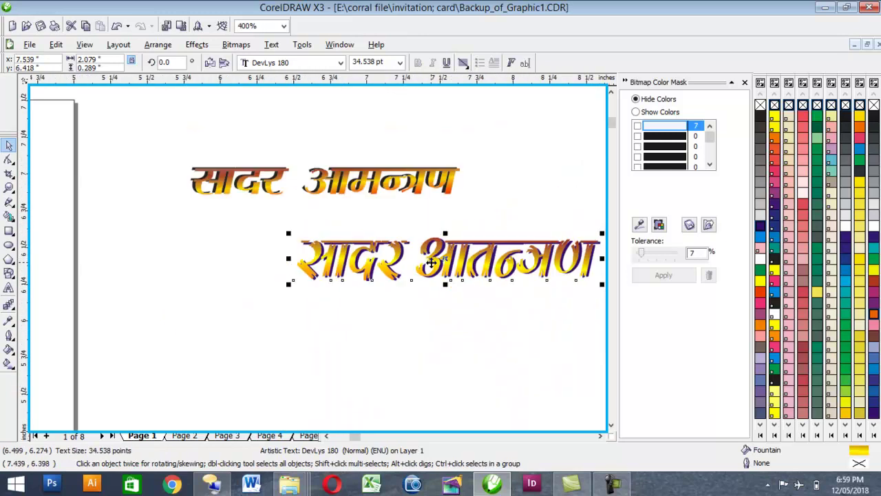
# Group the title with its blue shadow and place it above the dotted line on the card, centred at about 3.6, 6.86 inches.
pyautogui.scroll(-1, 325, 245)
pyautogui.moveTo(180, 244); pyautogui.dragTo(407, 302)
pyautogui.hotkey('ctrl', 'g')
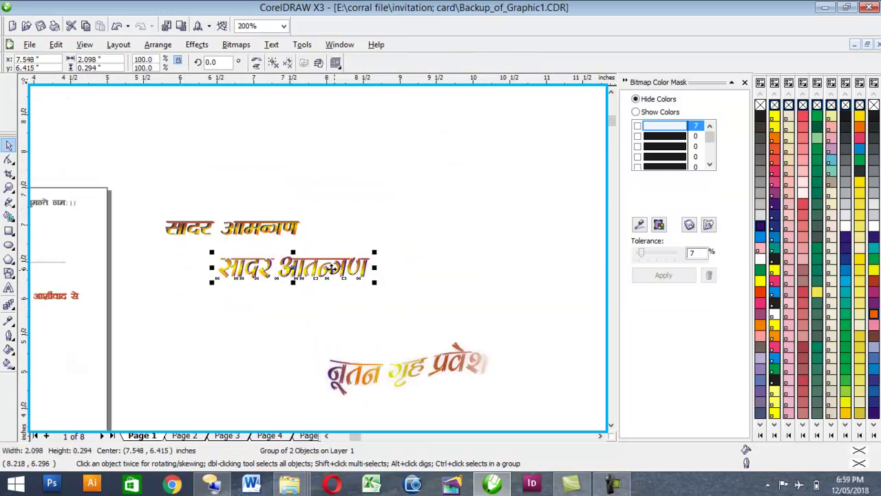
pyautogui.scroll(-1, 278, 273)
pyautogui.moveTo(315, 258); pyautogui.dragTo(173, 241)
pyautogui.scroll(2, 336, 261)
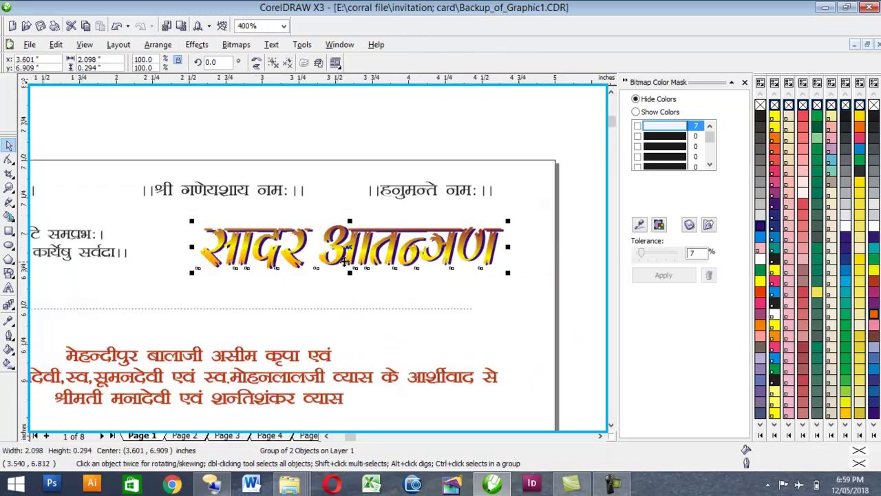
pyautogui.moveTo(348, 254); pyautogui.dragTo(349, 260)
pyautogui.scroll(-1, 329, 286)
pyautogui.scroll(-1, 222, 331)
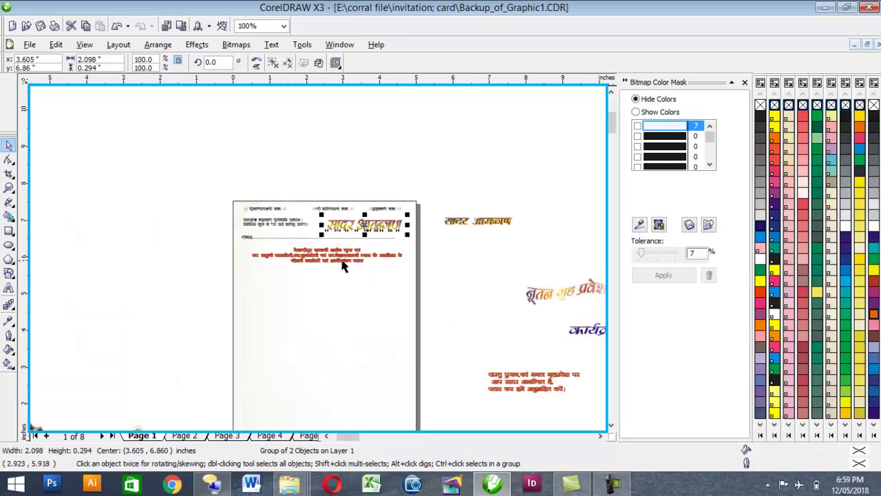
# Place the solid wooden house picture at the card's left below the red family text, enlarge it, and narrow its width slightly.
pyautogui.click(449, 270)
pyautogui.click(592, 330)
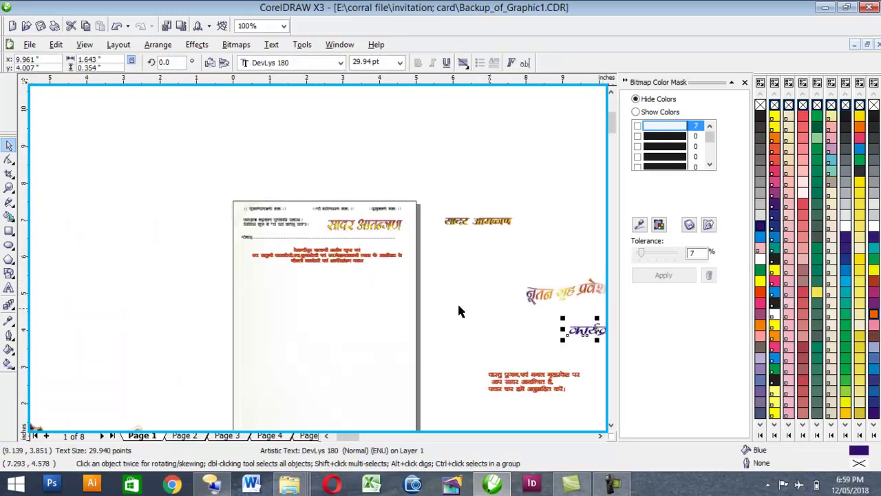
pyautogui.scroll(-1, 257, 344)
pyautogui.click(199, 308)
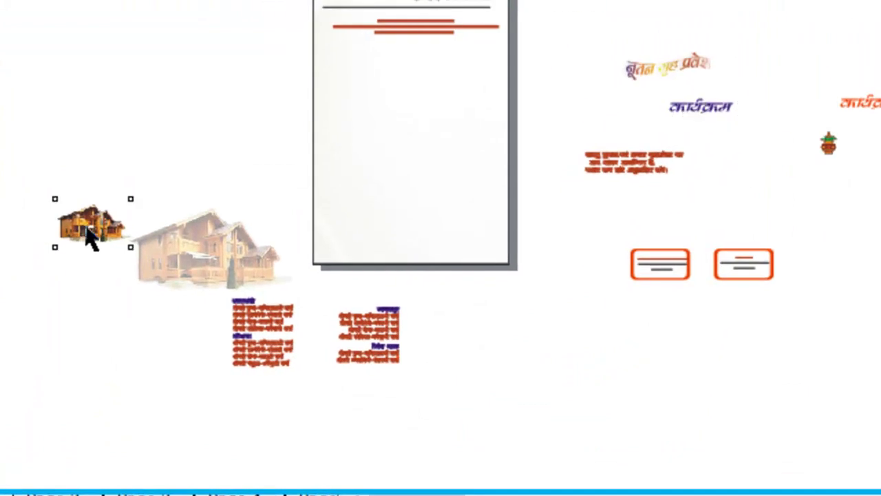
pyautogui.moveTo(89, 234); pyautogui.dragTo(374, 89)
pyautogui.scroll(1, 374, 89)
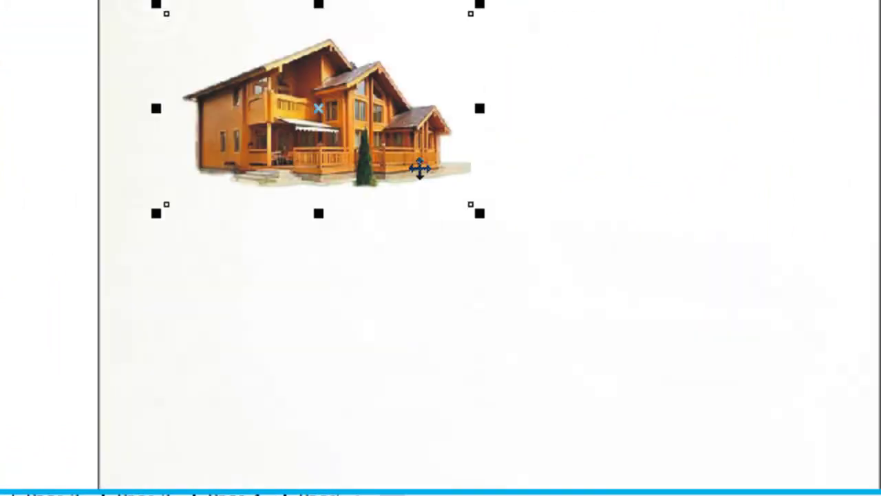
pyautogui.moveTo(474, 210); pyautogui.dragTo(515, 249)
pyautogui.moveTo(386, 139); pyautogui.dragTo(346, 122)
pyautogui.scroll(-3, 75, 110)
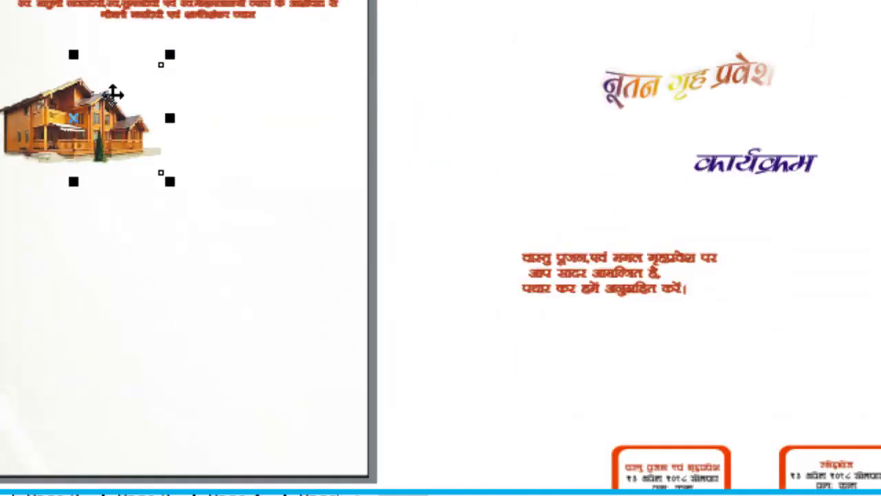
pyautogui.moveTo(170, 116); pyautogui.dragTo(145, 119)
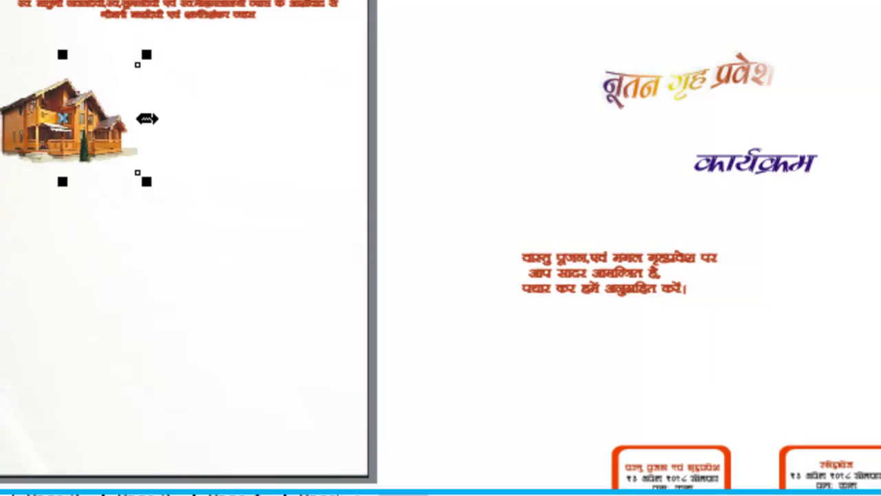
# Move the blue कार्यक्रम heading onto the card below the house picture, centred at about 2.45, 3.21 inches.
pyautogui.moveTo(752, 164); pyautogui.dragTo(166, 224)
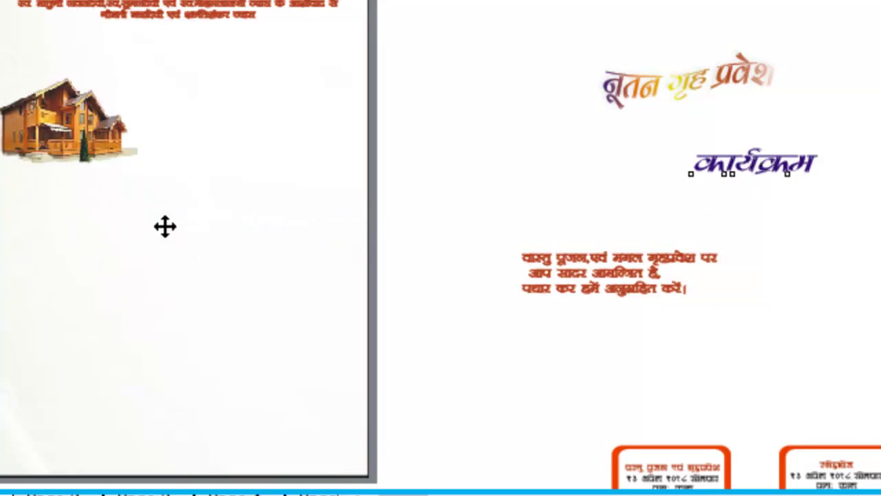
pyautogui.scroll(2, 175, 240)
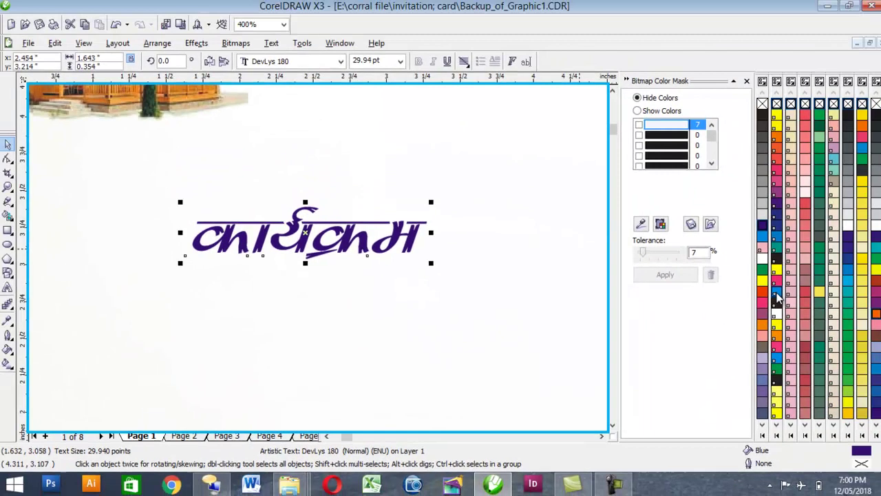
pyautogui.click(774, 296)
pyautogui.click(761, 118)
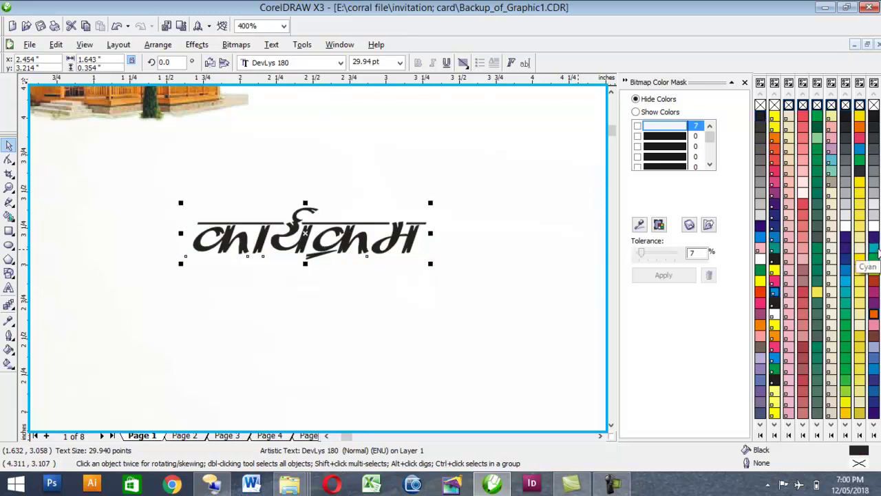
pyautogui.click(873, 249)
pyautogui.click(873, 237)
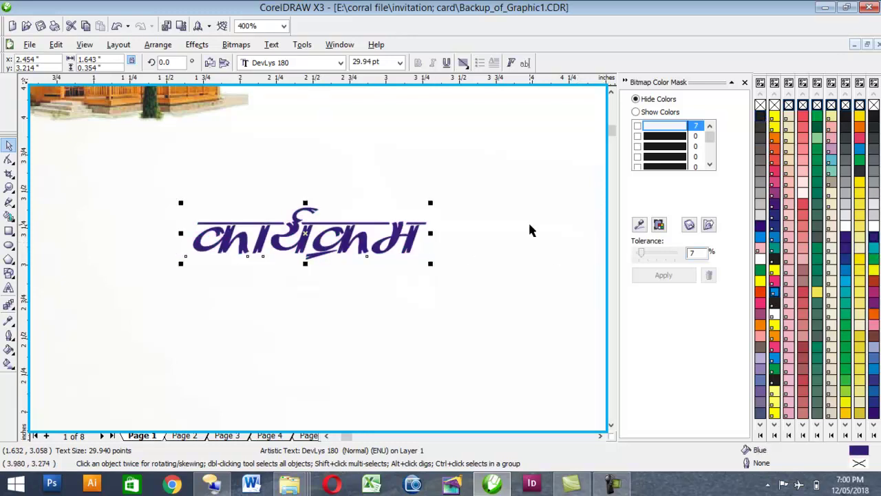
pyautogui.press('F3')
pyautogui.scroll(1, 230, 301)
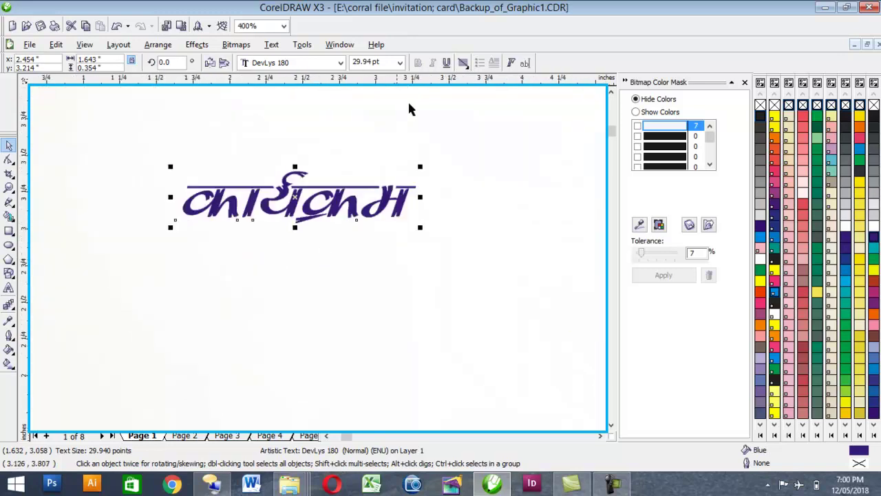
pyautogui.click(447, 62)
pyautogui.press('F3')
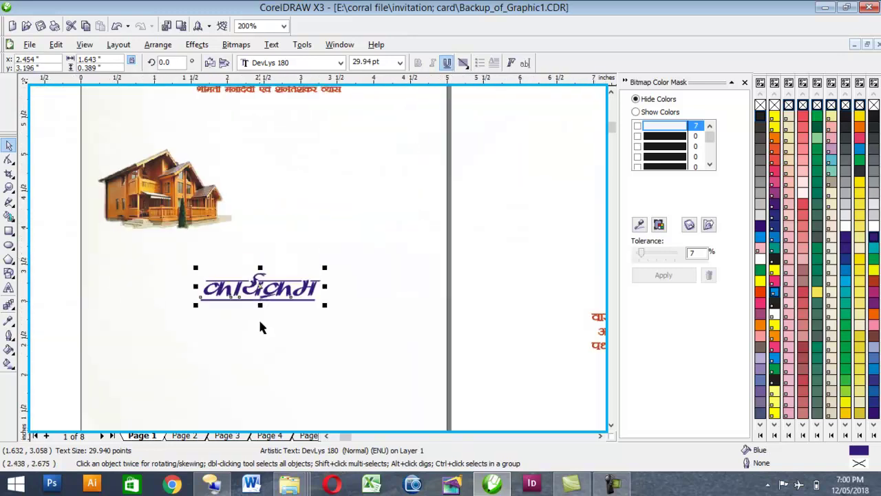
pyautogui.hotkey('ctrl', 'z')
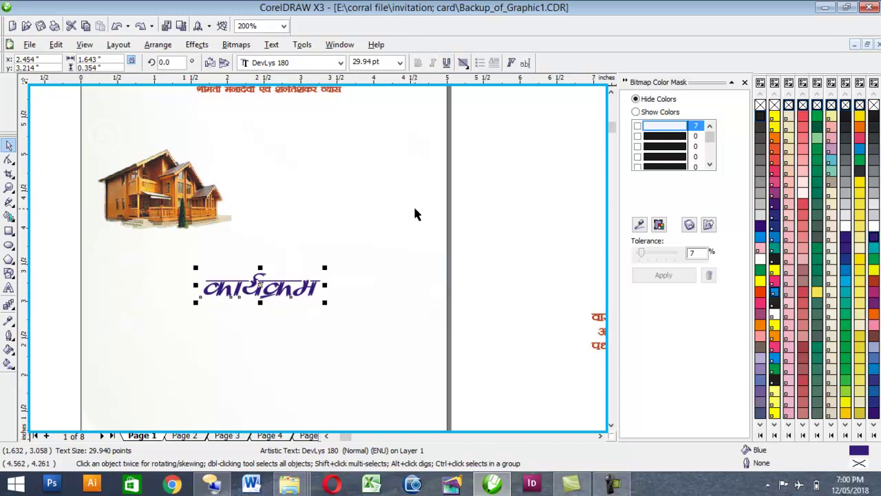
# Place the two orange-bordered event boxes side by side below the कार्यक्रम heading, centred at about 2.45, 2.38 inches.
pyautogui.press('F3')
pyautogui.click(465, 315)
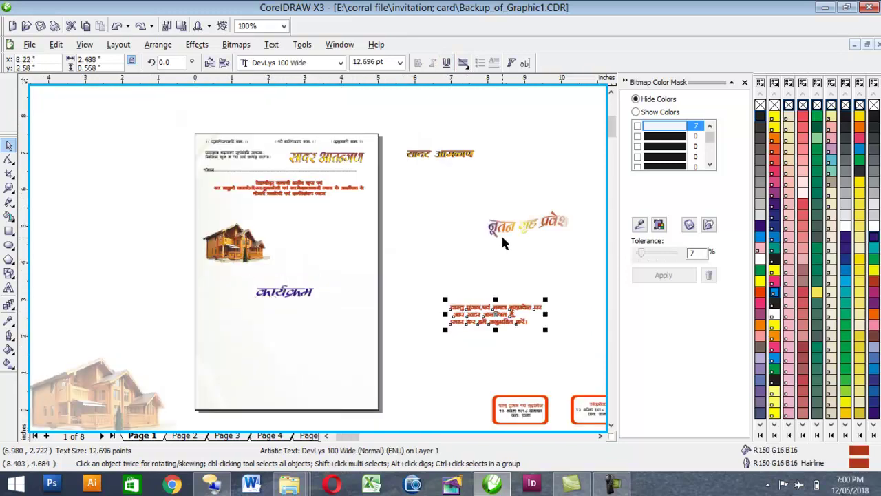
pyautogui.scroll(-1, 501, 416)
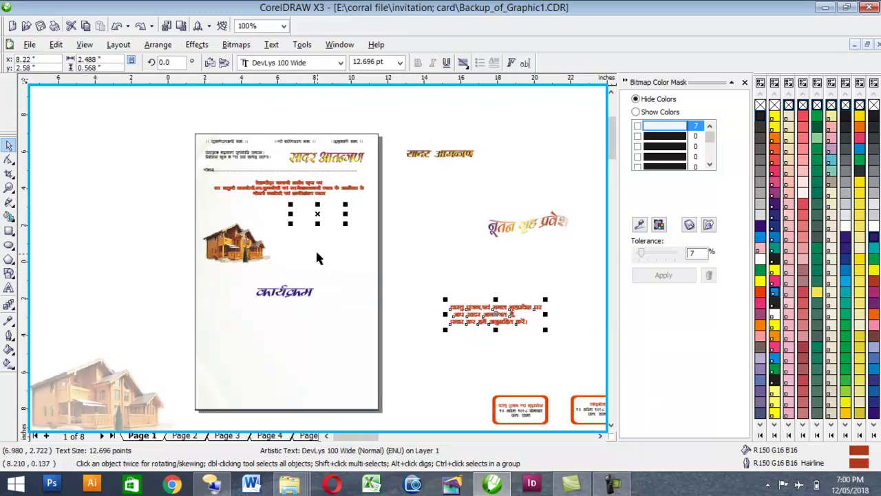
pyautogui.moveTo(296, 245); pyautogui.dragTo(218, 224)
pyautogui.scroll(2, 316, 264)
pyautogui.moveTo(312, 268); pyautogui.dragTo(297, 254)
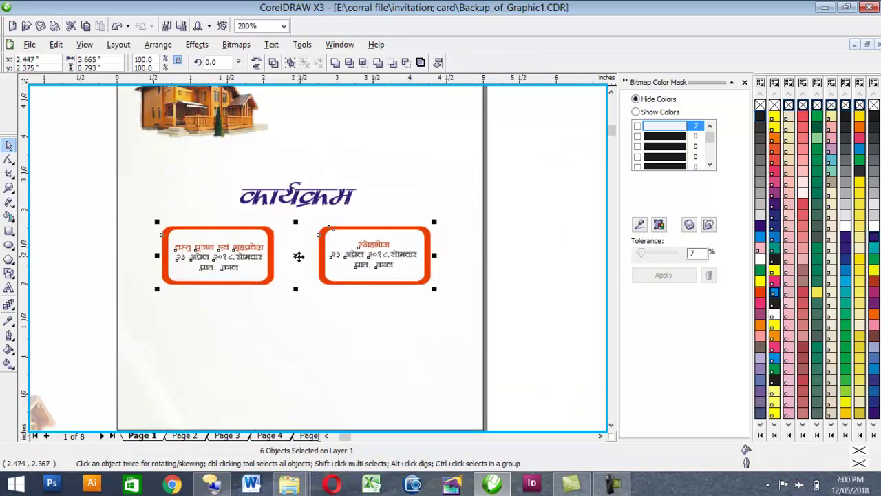
pyautogui.scroll(-1, 301, 262)
# Move the large faded house picture onto the lower part of the card, centred at about 2.6, 1.34 inches.
pyautogui.click(285, 387)
pyautogui.scroll(-1, 285, 386)
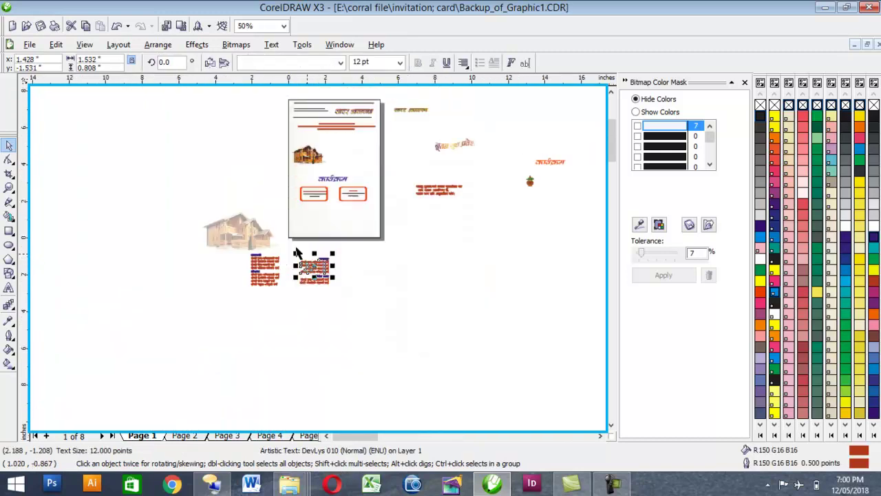
pyautogui.moveTo(236, 231); pyautogui.dragTo(333, 216)
pyautogui.click(363, 288)
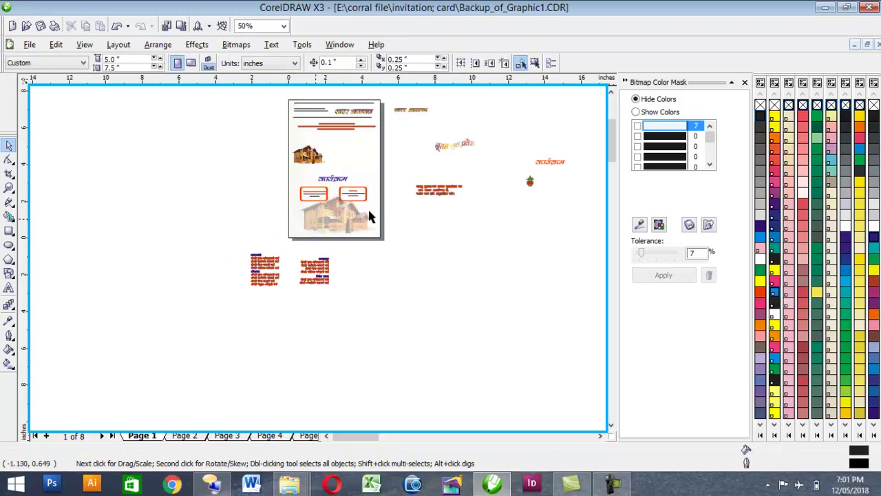
# Make the faded house picture fainter by extending its linear transparency's start point further towards the upper right.
pyautogui.click(348, 210)
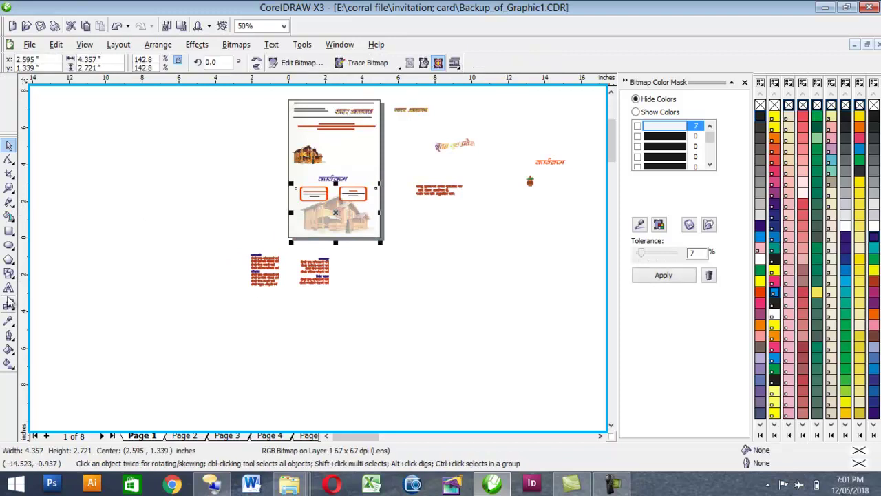
pyautogui.click(9, 305)
pyautogui.click(119, 311)
pyautogui.scroll(-1, 389, 170)
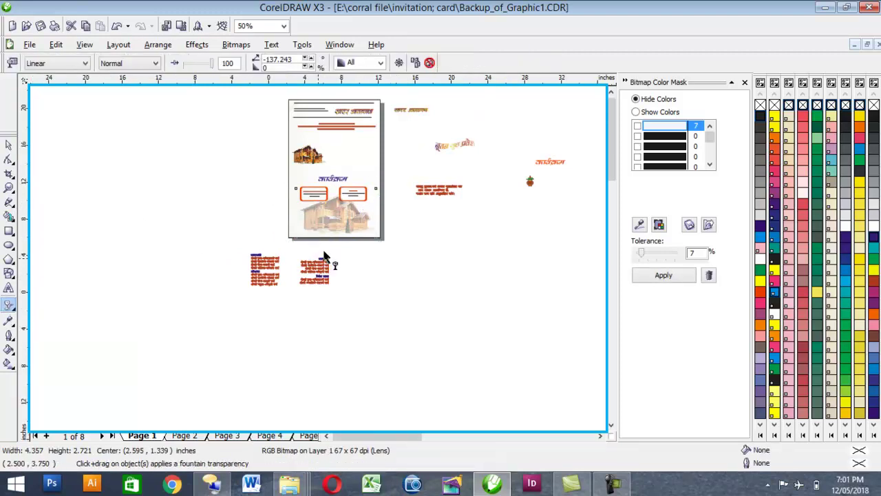
pyautogui.moveTo(454, 138); pyautogui.dragTo(586, 8)
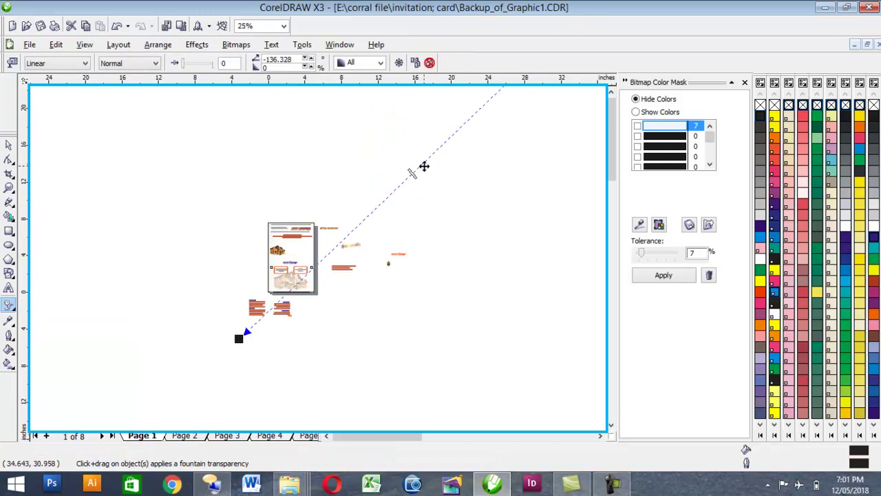
pyautogui.click(9, 145)
# Place both guest-name text blocks over the faded house at the bottom of the card and nudge them left.
pyautogui.scroll(1, 292, 269)
pyautogui.moveTo(160, 336); pyautogui.dragTo(344, 399)
pyautogui.moveTo(268, 347); pyautogui.dragTo(327, 293)
pyautogui.scroll(1, 327, 293)
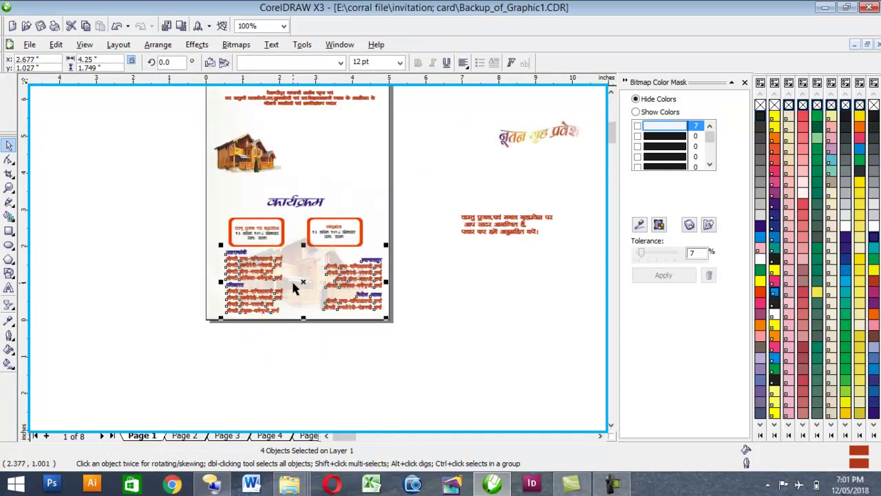
pyautogui.press('Left')
pyautogui.press('Left')
pyautogui.press('Left')
# Nudge the कार्यक्रम heading and the two event boxes up together, centring them at about 2.45, 2.79 inches.
pyautogui.moveTo(170, 181); pyautogui.dragTo(414, 251)
pyautogui.press('Up')
pyautogui.press('Up')
pyautogui.press('Down')
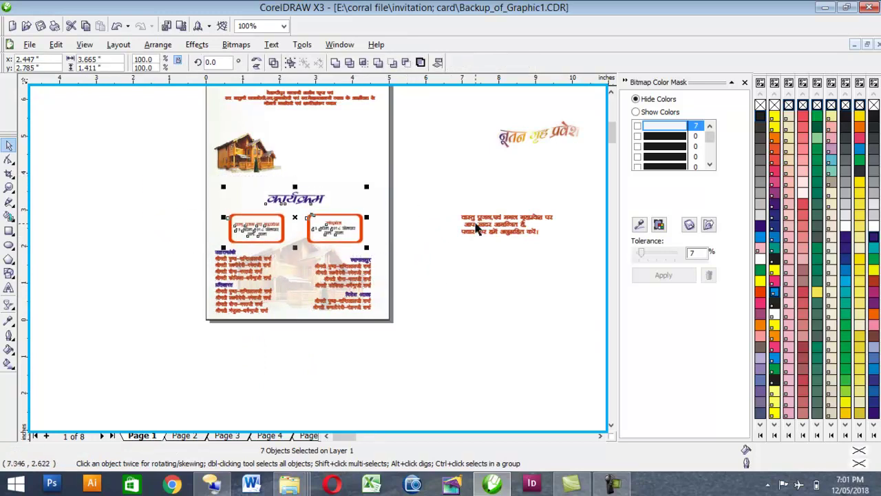
# Move the three-line invitation text onto the card between the header text and the wooden house, centred at about 2.58, 5.43 inches.
pyautogui.moveTo(460, 194); pyautogui.dragTo(576, 262)
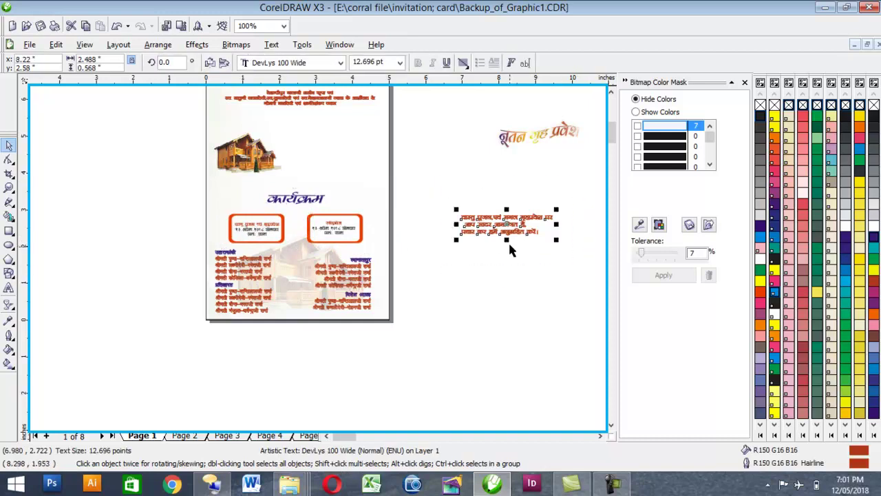
pyautogui.moveTo(482, 199)
pyautogui.mouseDown()
pyautogui.moveTo(303, 83)
pyautogui.moveTo(302, 137)
pyautogui.mouseUp()
pyautogui.click(438, 167)
pyautogui.click(246, 177)
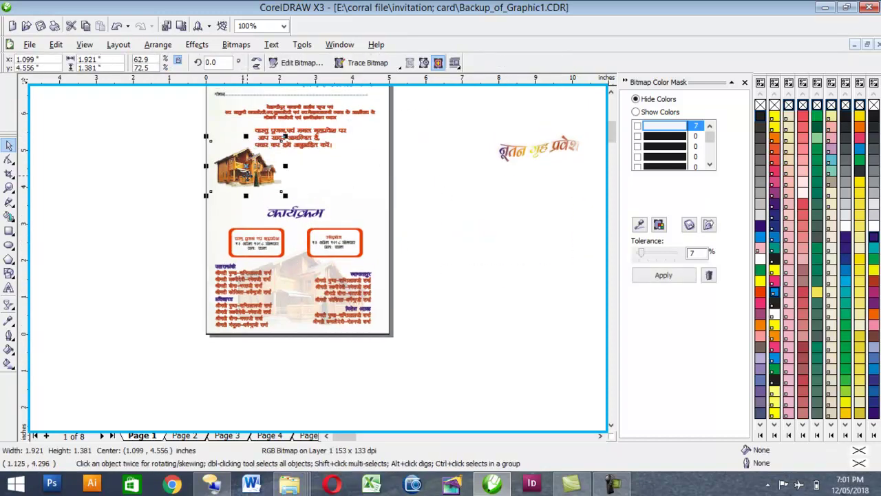
pyautogui.click(296, 146)
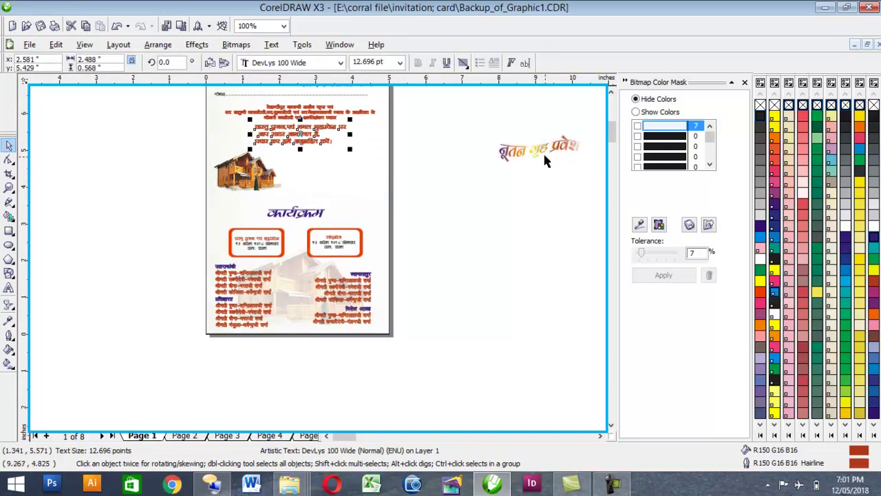
# Create the artistic text नूतन गृह प्रवेश in DevLys 100 Wide at 24 pt, below the colourful sample title beside the page.
pyautogui.click(524, 153)
pyautogui.scroll(-1, 535, 150)
pyautogui.scroll(2, 327, 266)
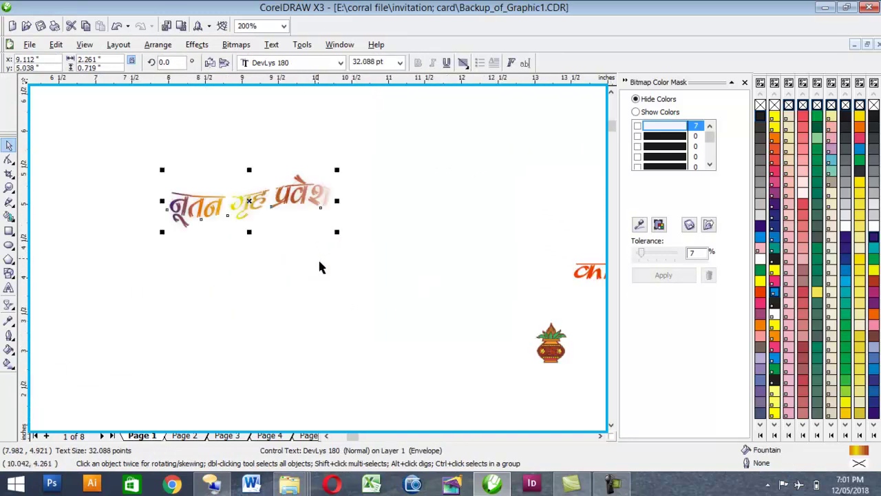
pyautogui.scroll(-1, 252, 272)
pyautogui.scroll(1, 252, 272)
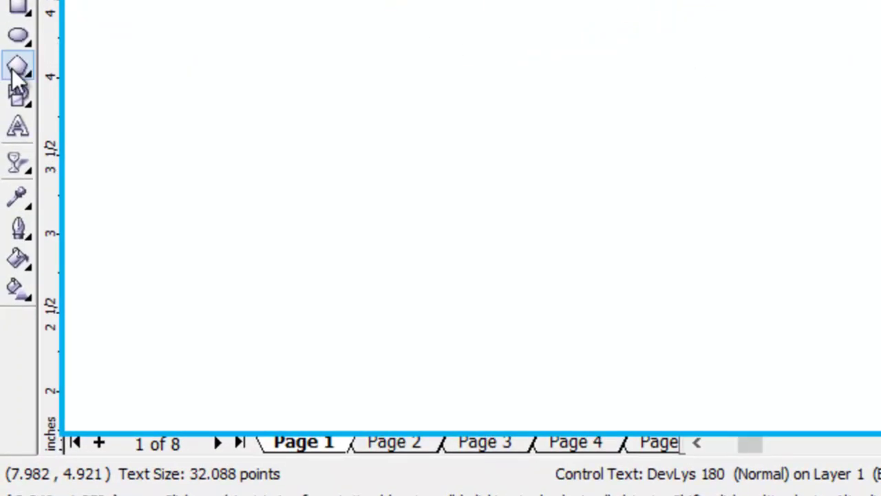
pyautogui.click(18, 126)
pyautogui.click(516, 93)
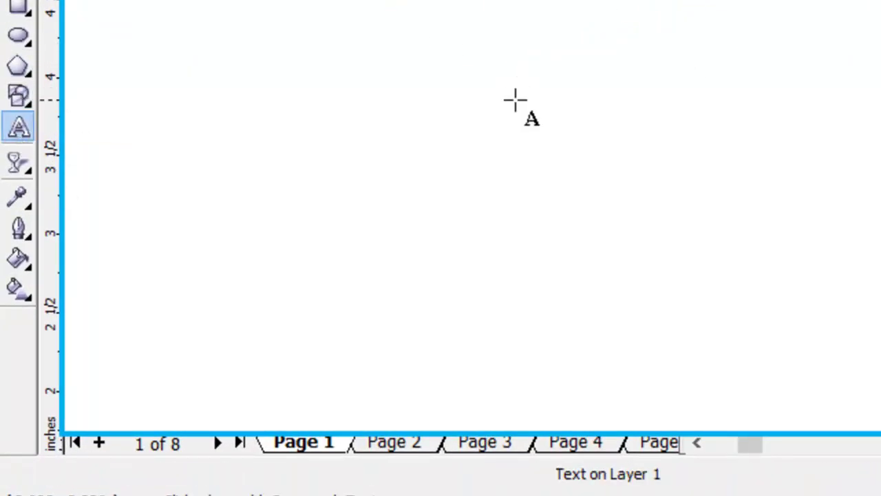
pyautogui.write('yq')
pyautogui.press('BackSpace')
pyautogui.write('w')
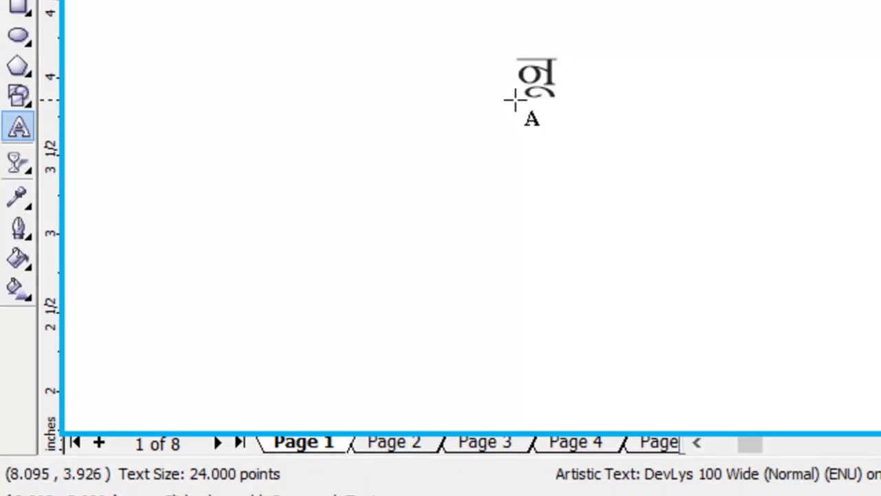
pyautogui.write('ru x')
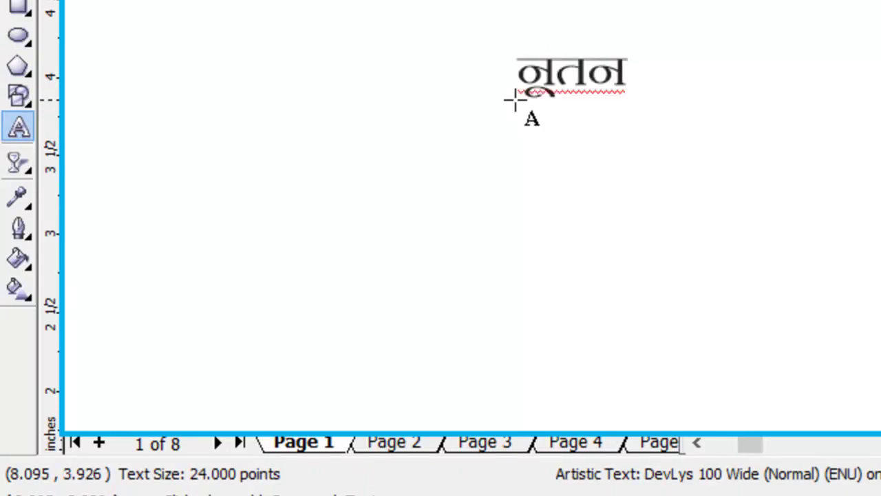
pyautogui.write('Q')
pyautogui.press('BackSpace')
pyautogui.write('~')
pyautogui.press('BackSpace')
pyautogui.write('`')
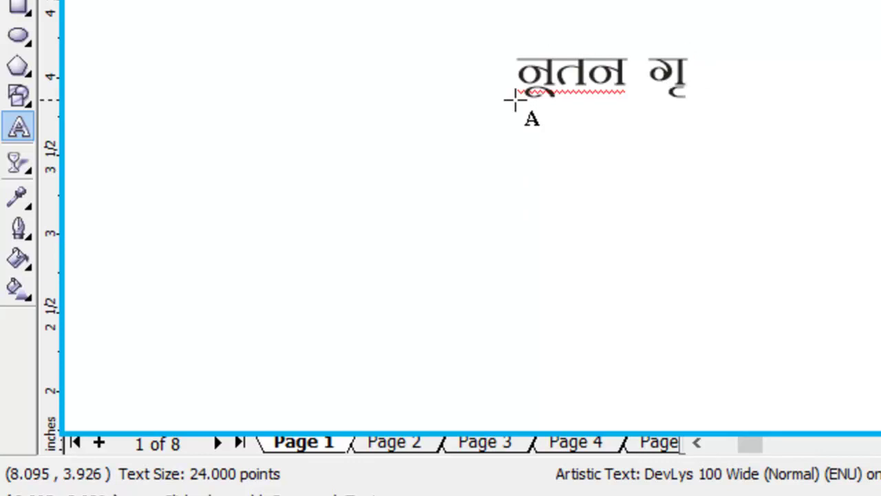
pyautogui.write('g izos')
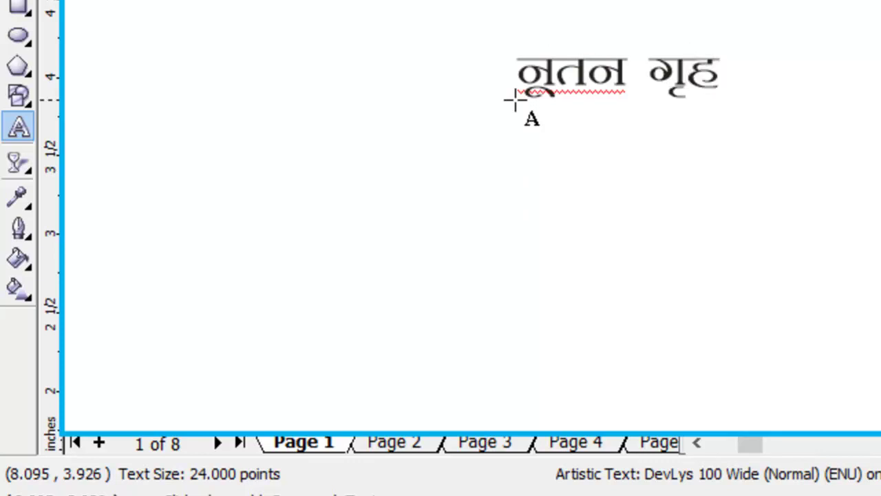
pyautogui.write("'k")
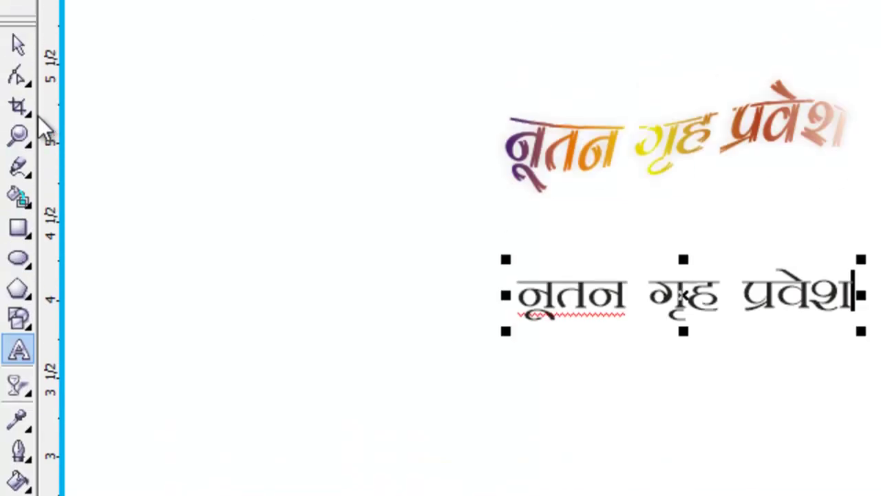
pyautogui.click(22, 40)
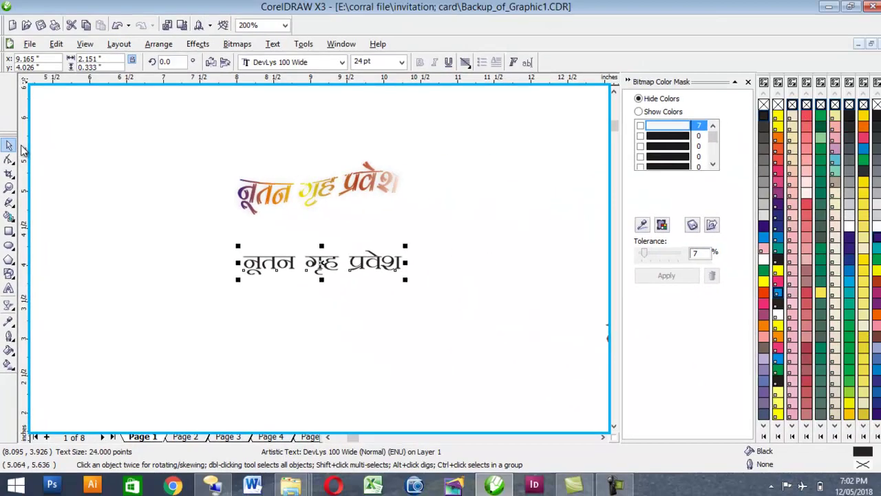
# Apply an envelope to the new नूतन गृह प्रवेश text, curving its upper edge to dip over नूतन and rise over प्रवेश.
pyautogui.scroll(3, 47, 86)
pyautogui.scroll(-2, 48, 77)
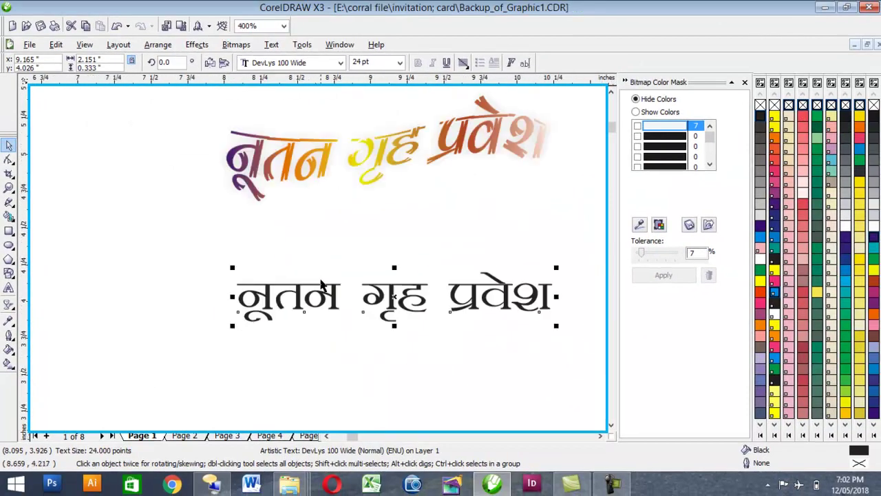
pyautogui.click(9, 307)
pyautogui.click(92, 315)
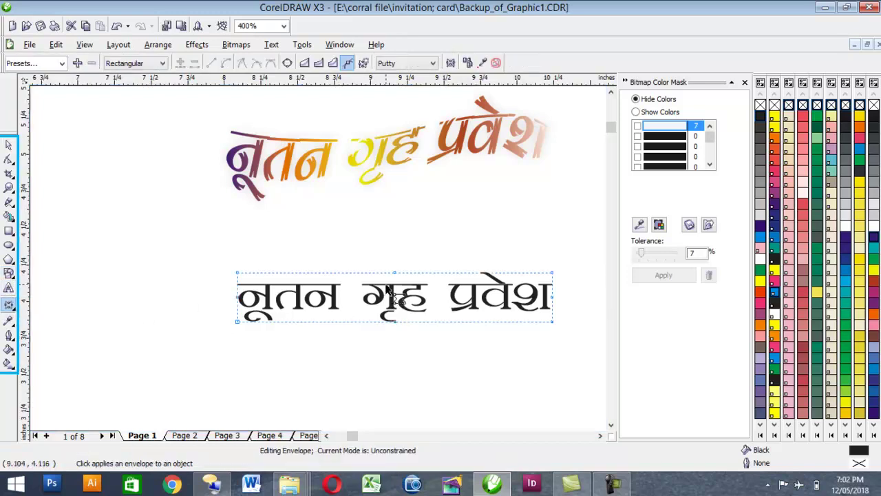
pyautogui.moveTo(394, 273)
pyautogui.mouseDown()
pyautogui.moveTo(401, 272)
pyautogui.moveTo(388, 271)
pyautogui.moveTo(389, 281)
pyautogui.mouseUp()
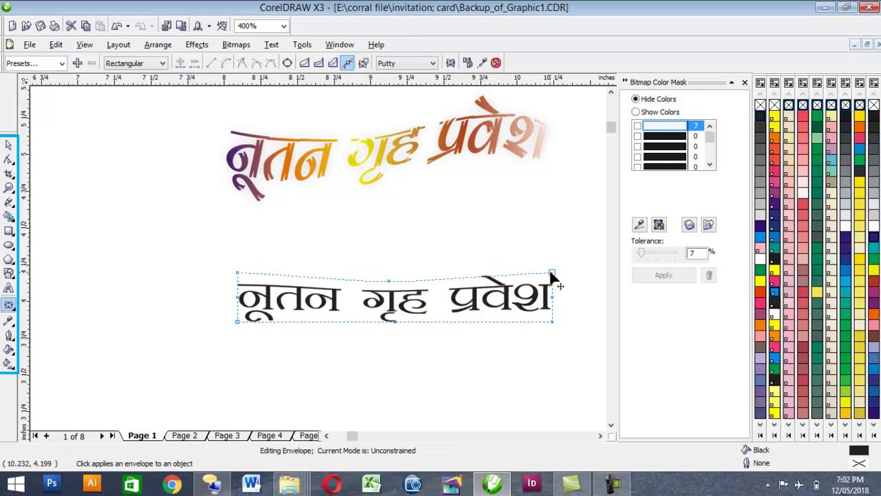
pyautogui.moveTo(523, 279); pyautogui.dragTo(495, 239)
pyautogui.click(389, 280)
pyautogui.moveTo(337, 288); pyautogui.dragTo(289, 284)
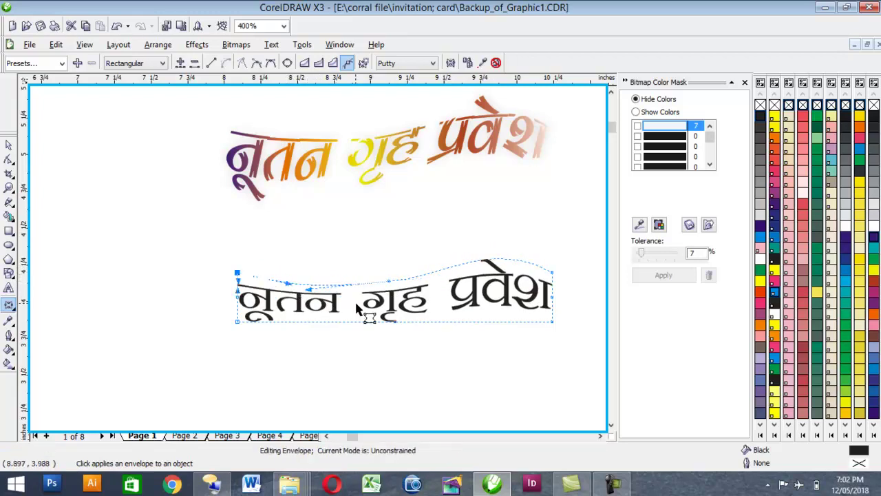
# Curve the envelope's lower edge into a matching wave, bulging down under नूतन and up under प्रवेश.
pyautogui.click(394, 323)
pyautogui.moveTo(447, 329)
pyautogui.mouseDown()
pyautogui.moveTo(448, 337)
pyautogui.moveTo(454, 315)
pyautogui.mouseUp()
pyautogui.moveTo(290, 320); pyautogui.dragTo(290, 340)
pyautogui.moveTo(500, 321)
pyautogui.mouseDown()
pyautogui.moveTo(508, 319)
pyautogui.moveTo(500, 309)
pyautogui.mouseUp()
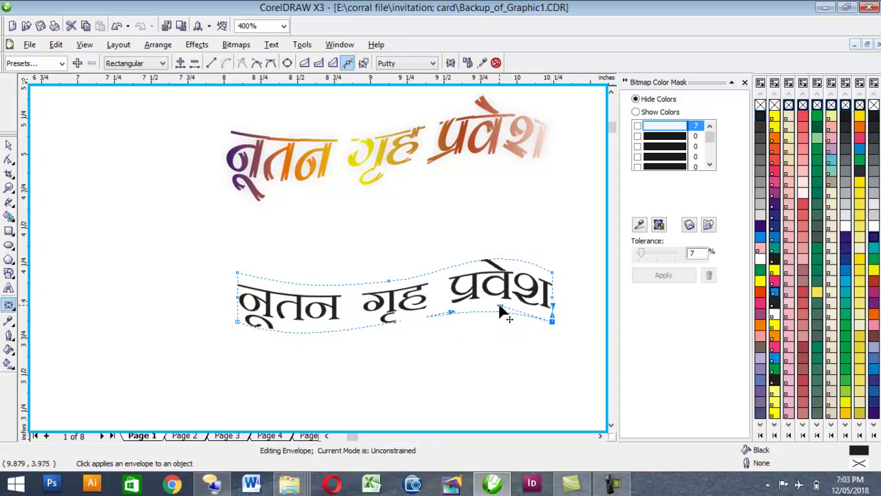
# Move the curved text up beneath the sample title, centred at about 9.13, 4.26 inches, and change its font to DevLys 180.
pyautogui.click(9, 146)
pyautogui.moveTo(393, 334); pyautogui.dragTo(393, 349)
pyautogui.moveTo(393, 317); pyautogui.dragTo(388, 277)
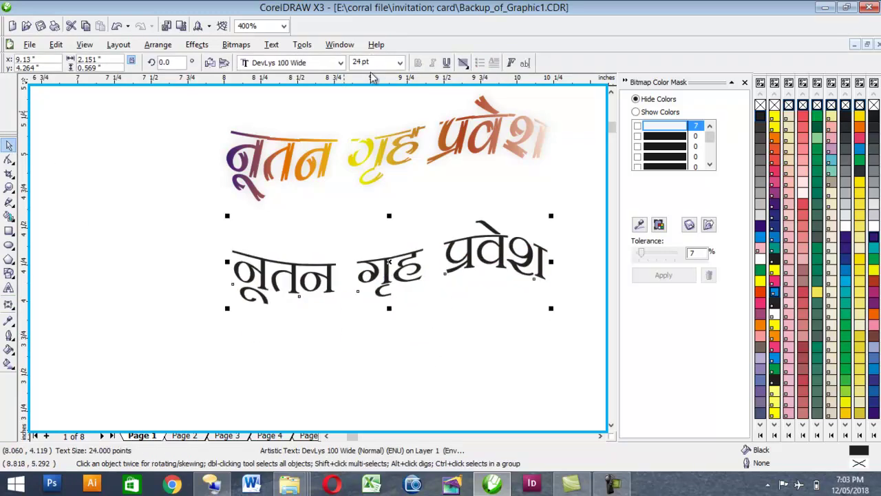
pyautogui.click(340, 63)
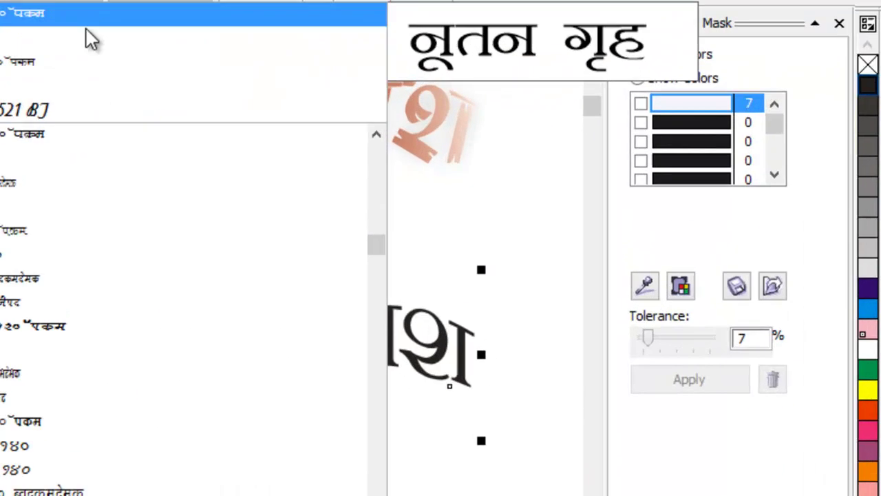
pyautogui.click(87, 32)
pyautogui.moveTo(359, 443); pyautogui.dragTo(476, 495)
pyautogui.moveTo(227, 209); pyautogui.dragTo(227, 209)
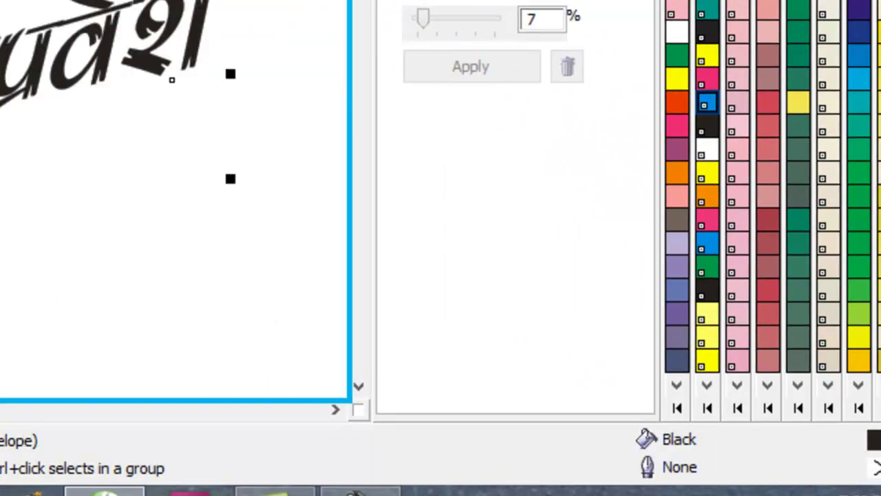
# Reshape the envelope of the black नूतन गृह प्रवेश text so its wave follows the sample title more closely.
pyautogui.press('F10')
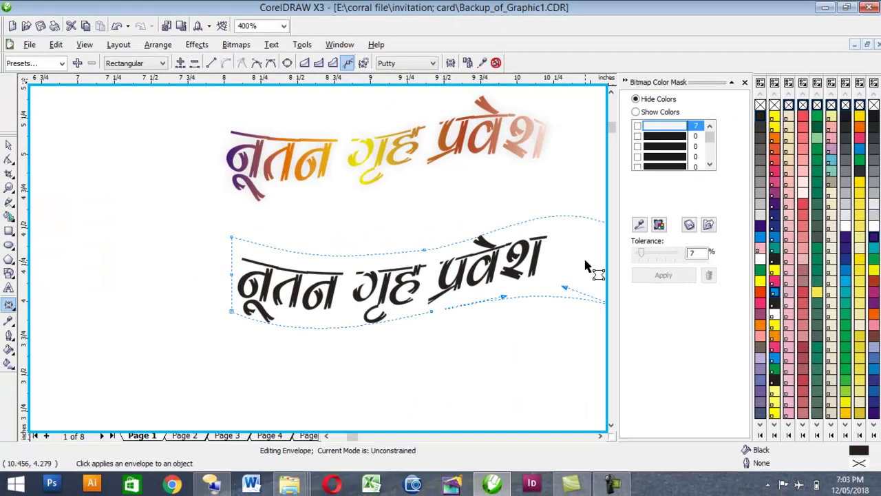
pyautogui.scroll(-1, 425, 135)
pyautogui.scroll(1, 425, 135)
pyautogui.moveTo(364, 236); pyautogui.dragTo(358, 255)
pyautogui.moveTo(286, 198); pyautogui.dragTo(268, 172)
pyautogui.moveTo(157, 247); pyautogui.dragTo(132, 250)
pyautogui.scroll(-1, 454, 241)
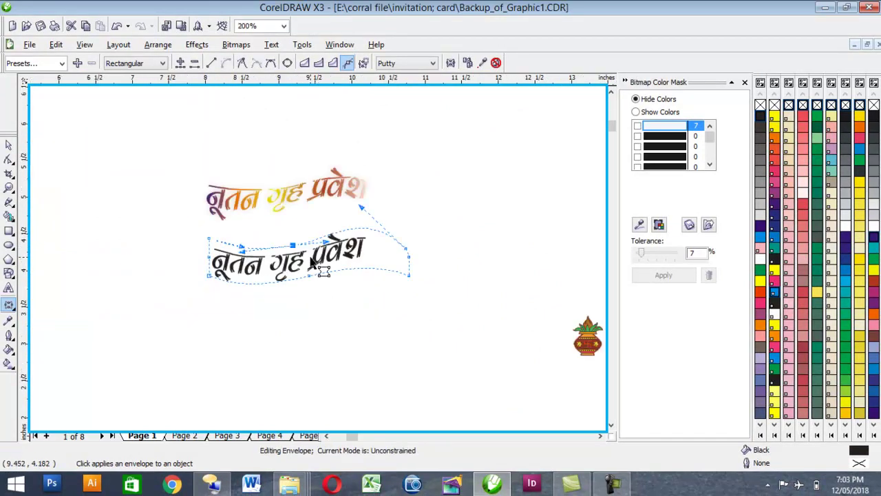
pyautogui.scroll(1, 311, 262)
# Fill the curved text with a diagonal linear gradient from plum at the upper end through yellow to dark purple at the lower end.
pyautogui.press('space')
pyautogui.moveTo(432, 205); pyautogui.dragTo(194, 320)
pyautogui.click(9, 364)
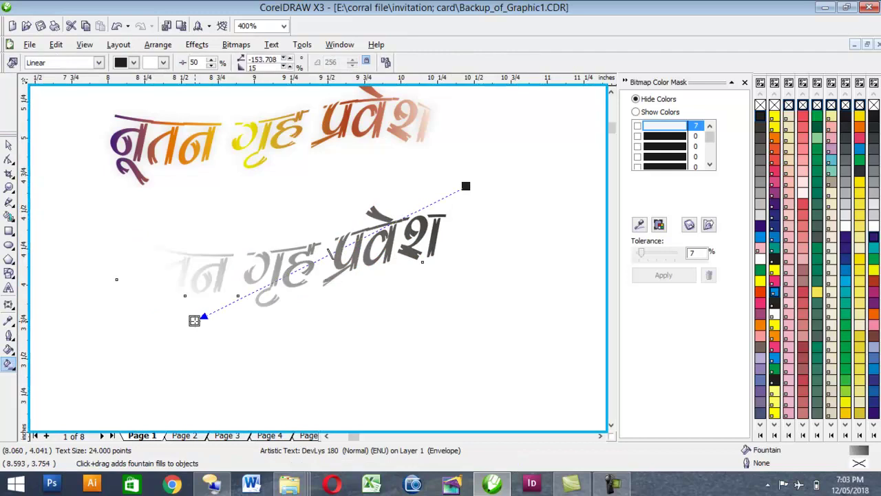
pyautogui.click(760, 232)
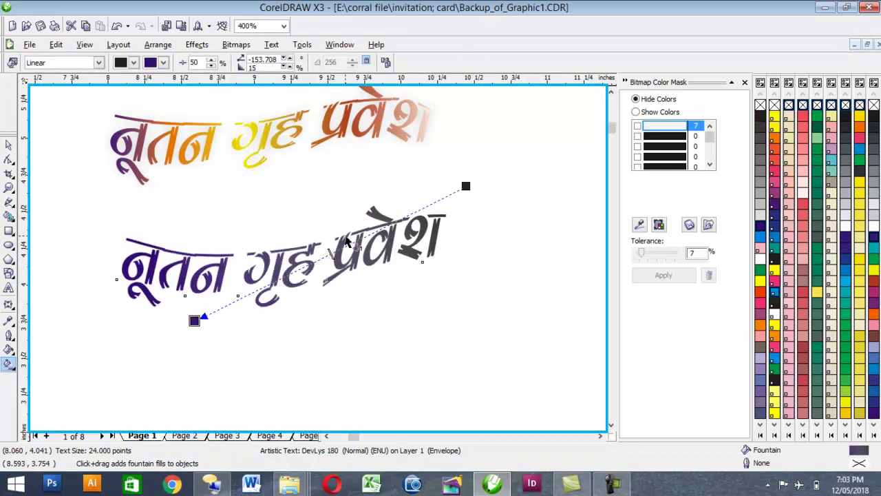
pyautogui.doubleClick(320, 258)
pyautogui.click(763, 285)
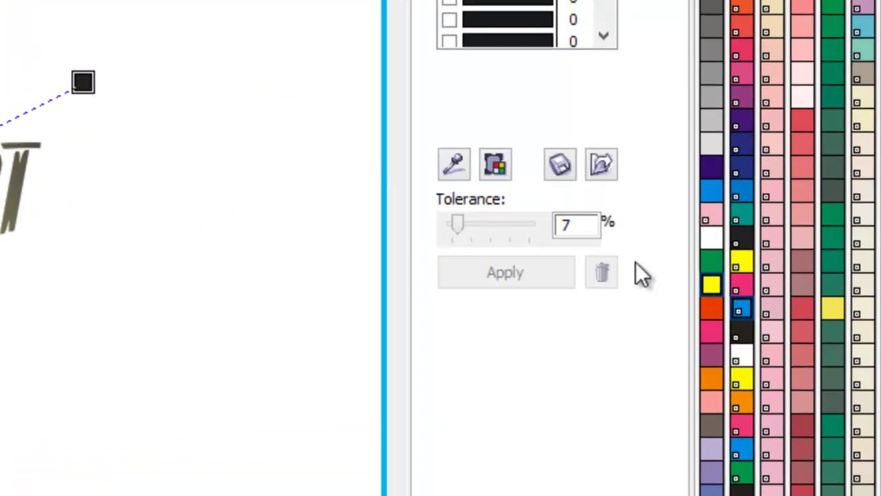
pyautogui.click(709, 310)
pyautogui.click(711, 345)
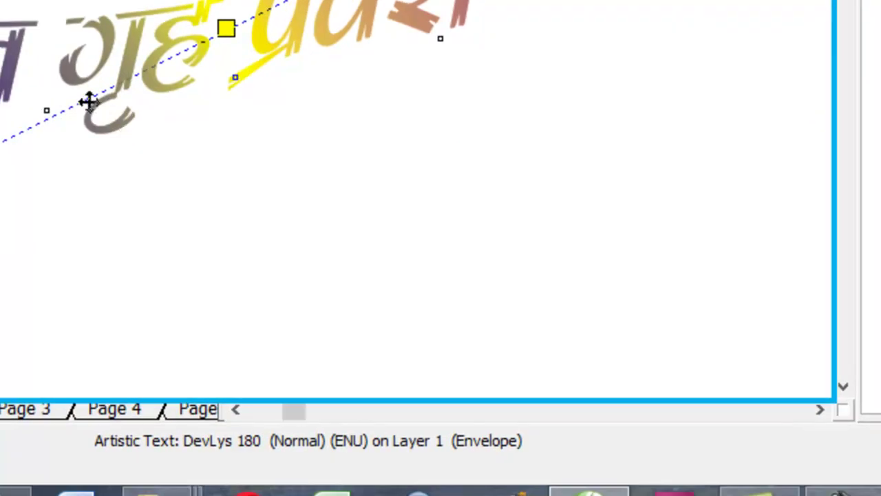
# Add an orange gradient node at 77% and shift both gradient ends to span the text from नूतन to the end of प्रवेश.
pyautogui.doubleClick(89, 101)
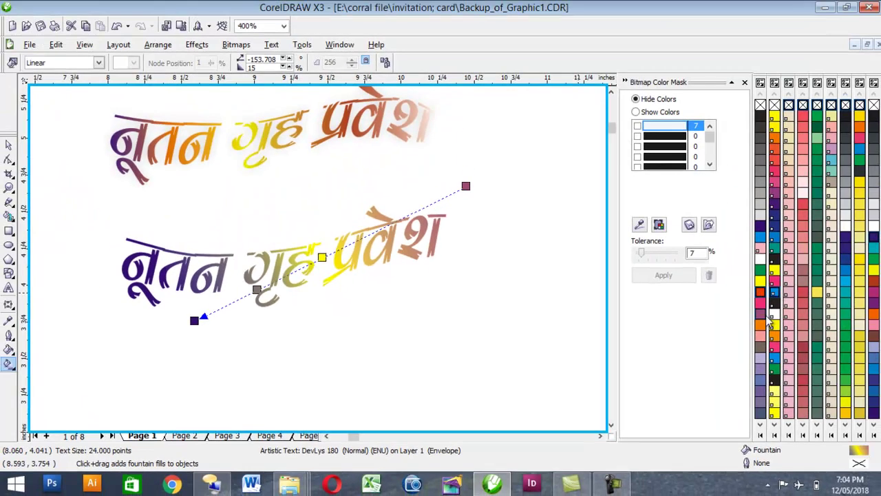
pyautogui.moveTo(763, 333); pyautogui.dragTo(306, 265)
pyautogui.click(257, 290)
pyautogui.click(760, 325)
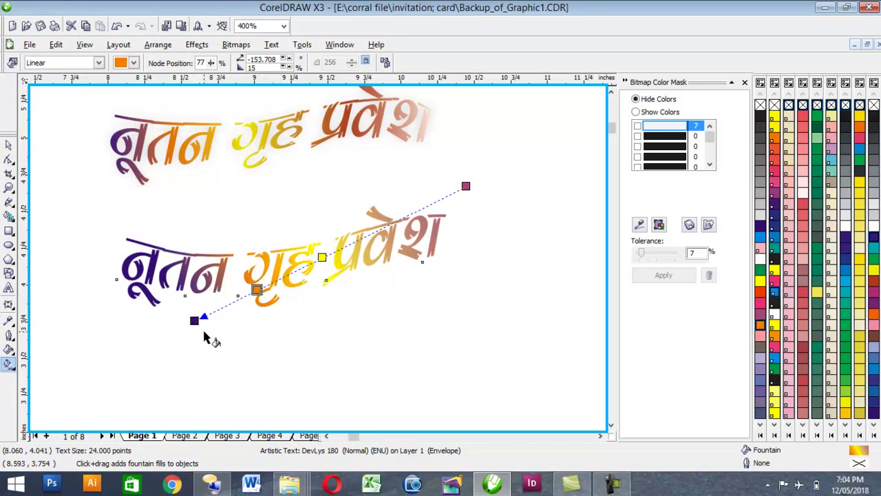
pyautogui.moveTo(194, 321); pyautogui.dragTo(128, 309)
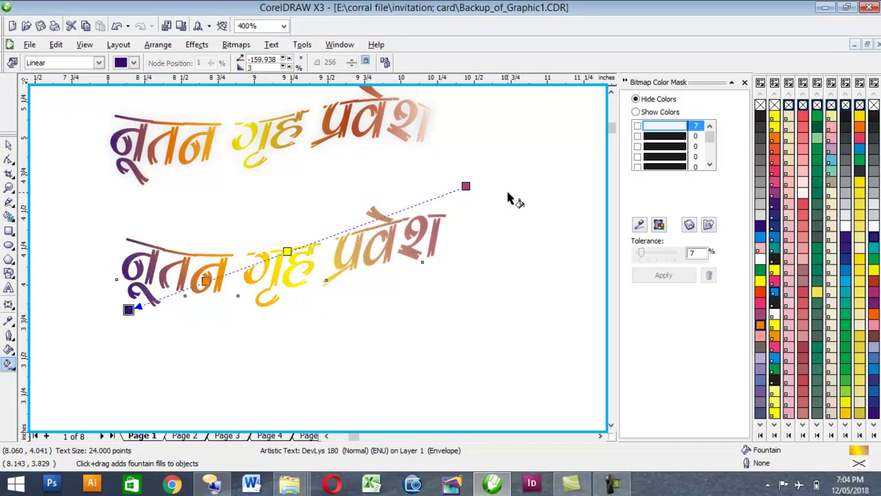
pyautogui.moveTo(468, 185); pyautogui.dragTo(441, 210)
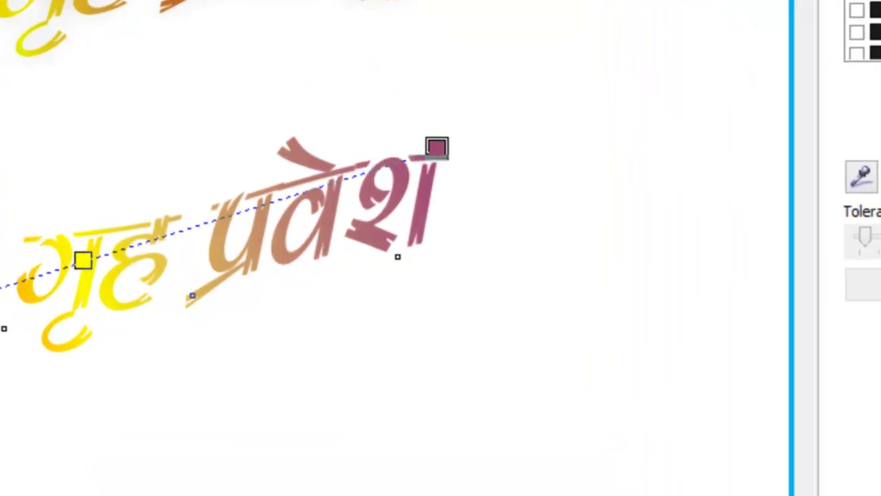
# Give the gradient title a dark purple shadow using a second copy, lay the gradient text slightly offset on top, and select both.
pyautogui.press('space')
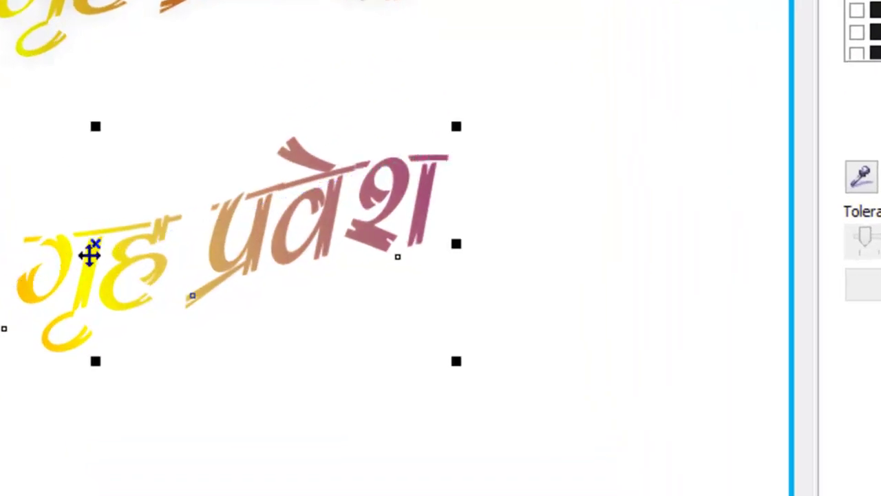
pyautogui.moveTo(94, 241); pyautogui.dragTo(89, 358)
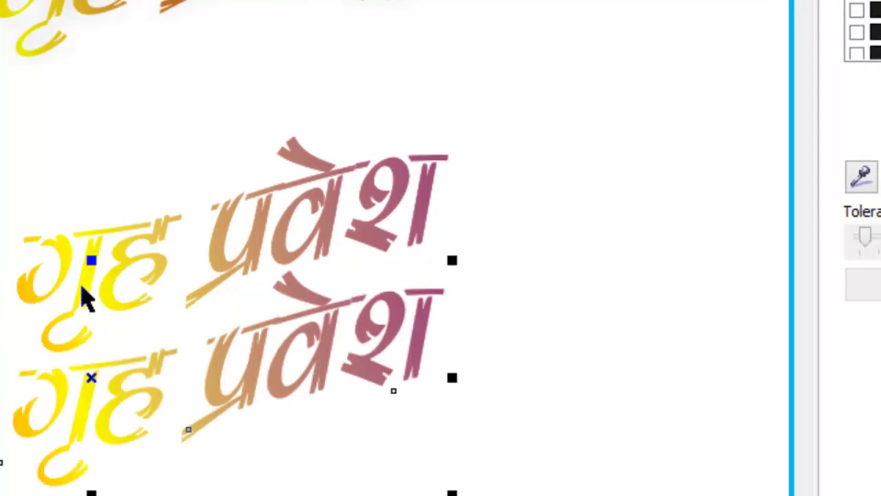
pyautogui.click(760, 225)
pyautogui.moveTo(201, 345); pyautogui.dragTo(200, 286)
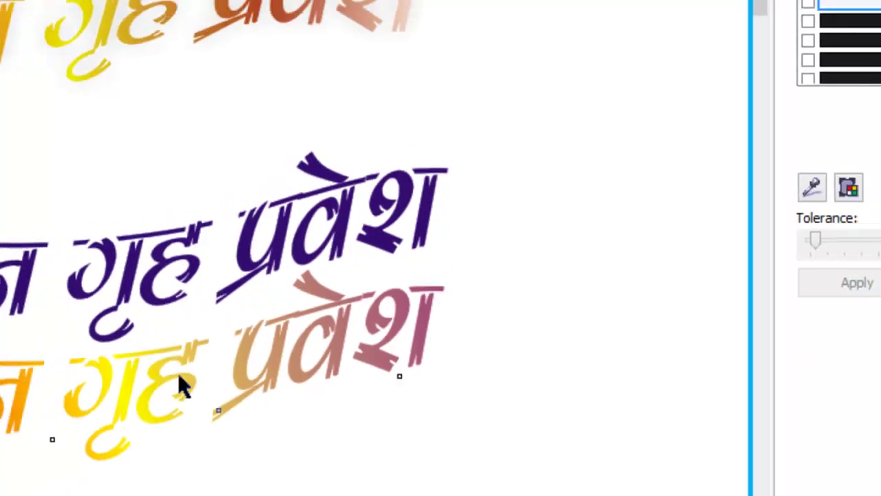
pyautogui.scroll(2, 260, 270)
pyautogui.scroll(-2, 338, 281)
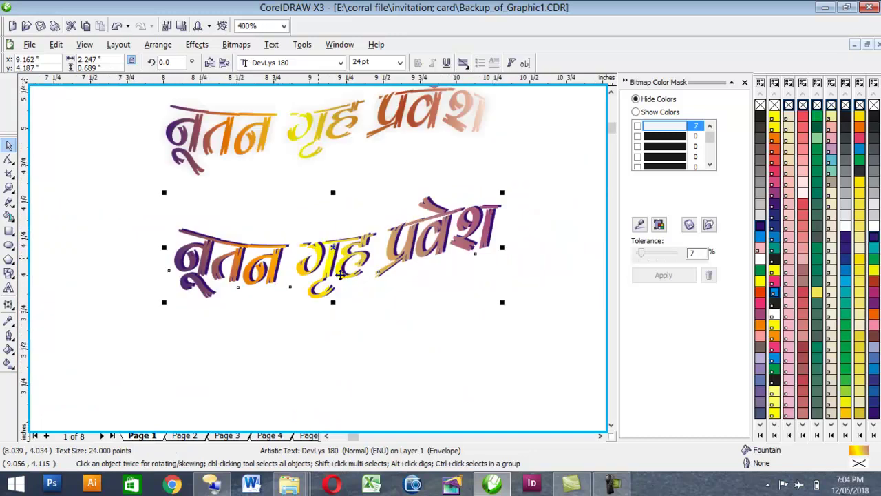
pyautogui.moveTo(104, 183); pyautogui.dragTo(545, 337)
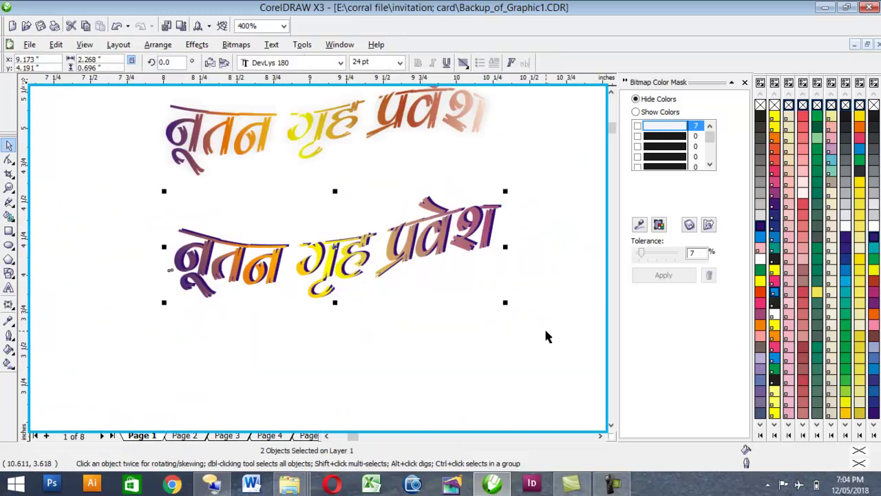
# Group the gradient title with its shadow copy and place the group on the card page beside the wooden house picture.
pyautogui.hotkey('ctrl', 'g')
pyautogui.scroll(-2, 330, 268)
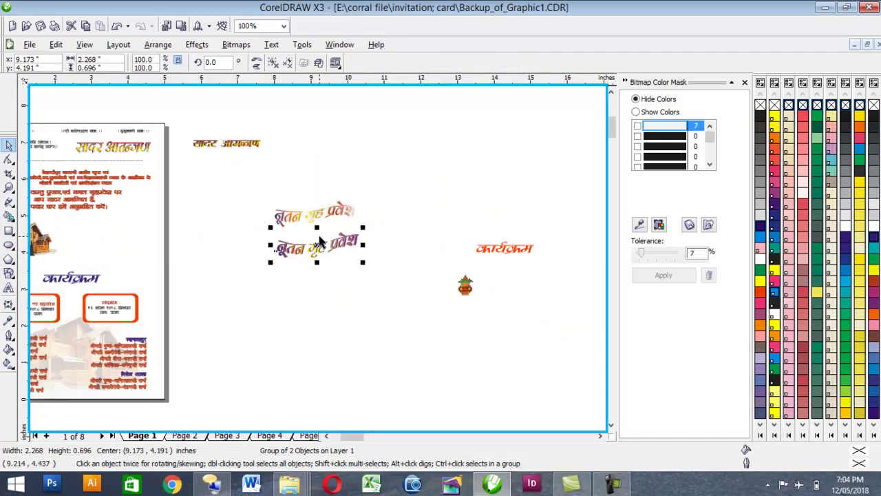
pyautogui.moveTo(318, 247); pyautogui.dragTo(115, 239)
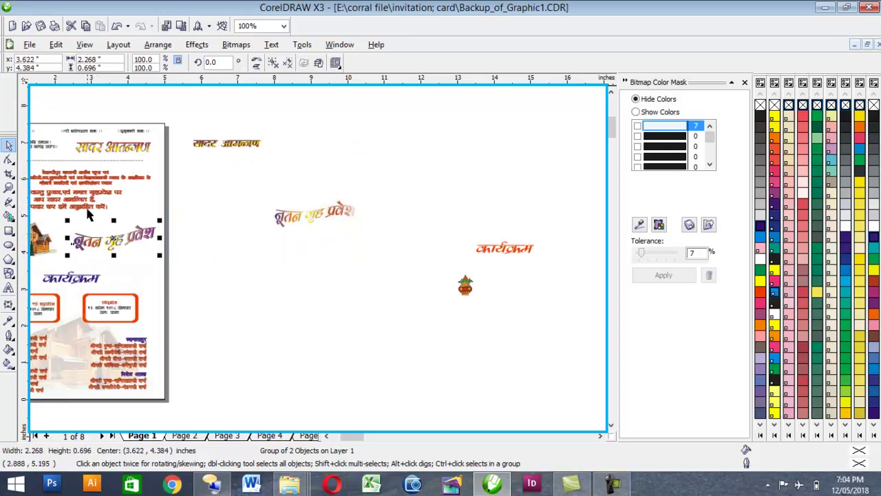
pyautogui.scroll(-1, 88, 207)
pyautogui.scroll(1, 318, 259)
pyautogui.moveTo(344, 290); pyautogui.dragTo(341, 284)
# Select the wooden house picture together with the नूतन गृह प्रवेश title and nudge both slightly down the page.
pyautogui.moveTo(203, 258); pyautogui.dragTo(411, 317)
pyautogui.press('Down')
pyautogui.press('Down')
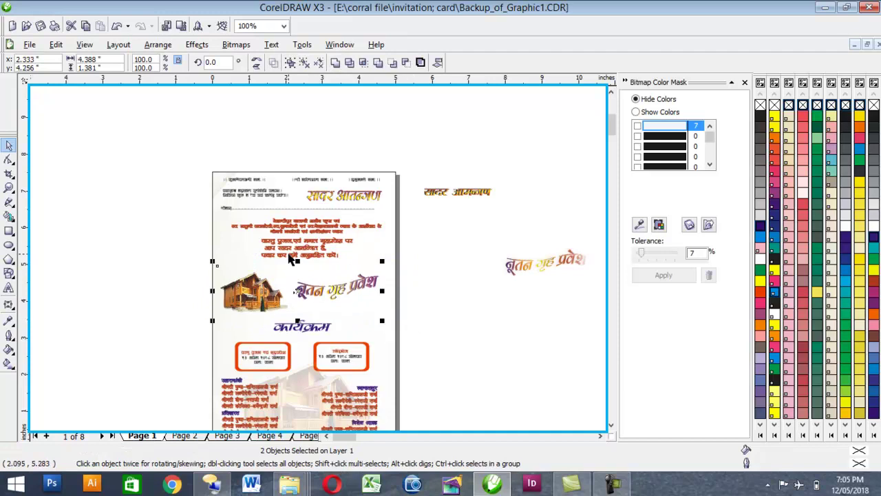
# Center-align the three-line वास्तु पूजन invitation paragraph above the house picture.
pyautogui.click(289, 257)
pyautogui.click(466, 66)
pyautogui.click(465, 102)
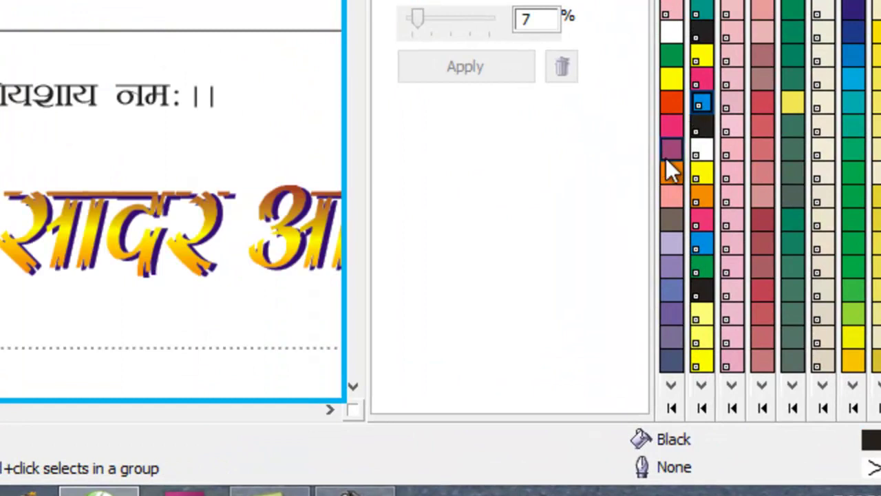
# Colour the two-line वक्रतुण्ड महाकाय verse dark red (R150 G16 B16) in both fill and outline.
pyautogui.click(671, 172)
pyautogui.rightClick(671, 172)
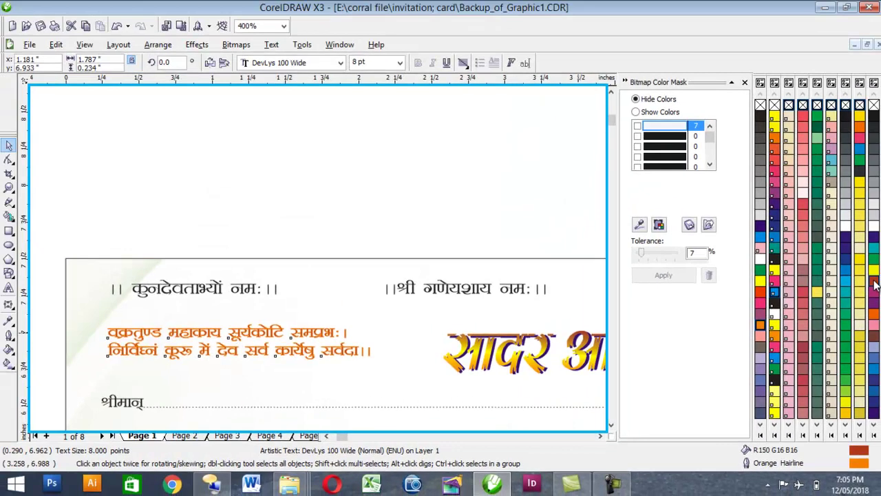
pyautogui.scroll(-2, 319, 262)
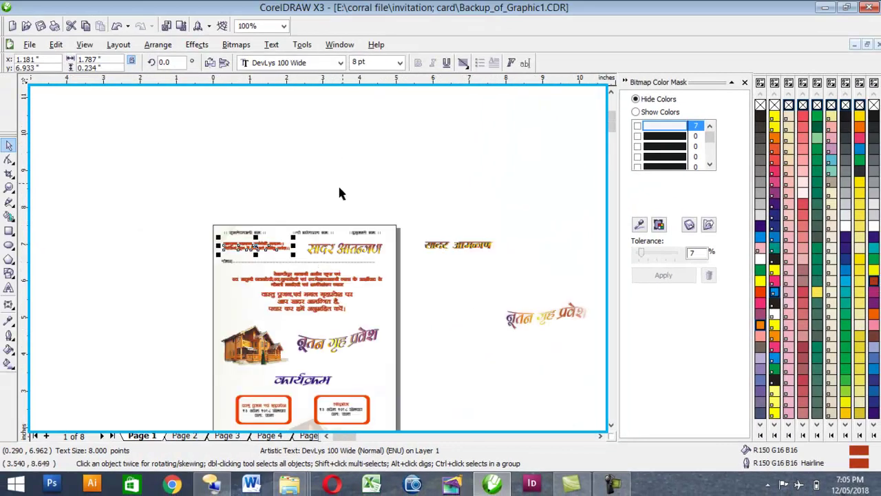
# Colour the row of invocation phrases along the card's upper edge dark red and deselect it.
pyautogui.click(408, 315)
pyautogui.moveTo(243, 212); pyautogui.dragTo(428, 239)
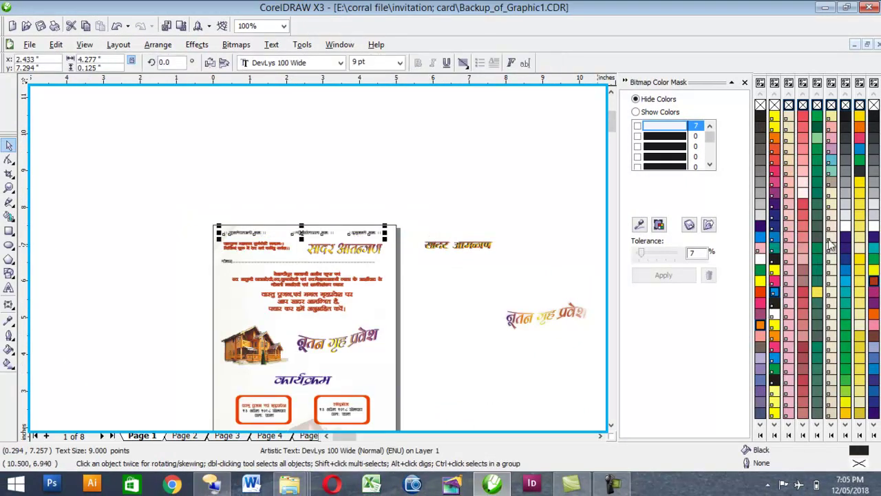
pyautogui.click(514, 174)
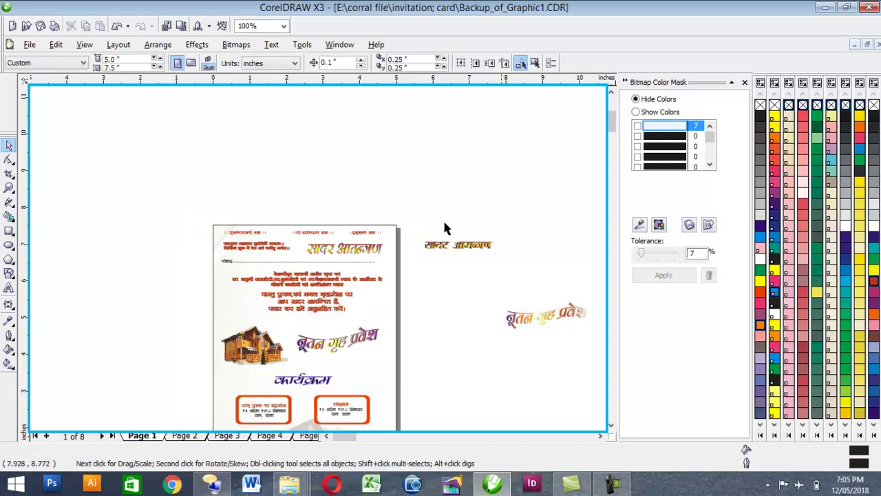